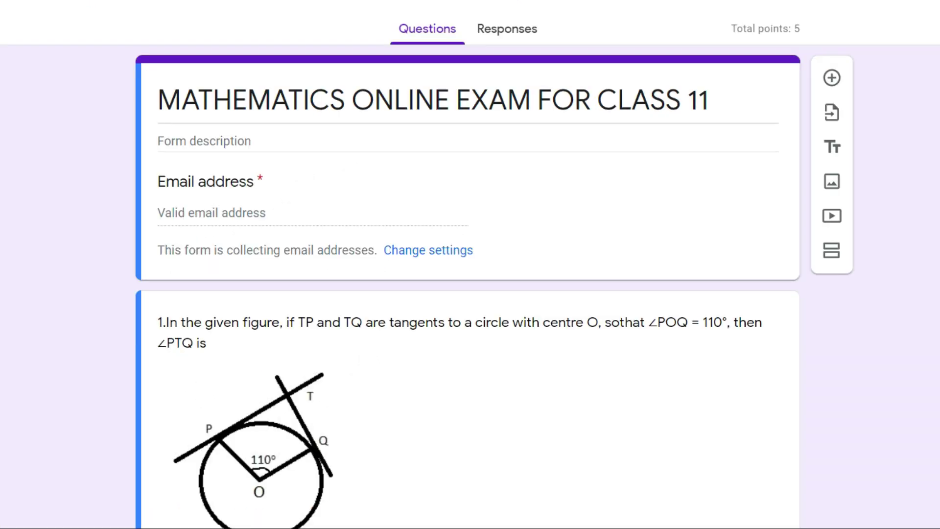
- Review the questions, figures and answer options in the finished mathematics exam form for class 11
{"action": "scroll", "coordinate": [471, 286], "scroll_direction": "down", "scroll_amount": 8}
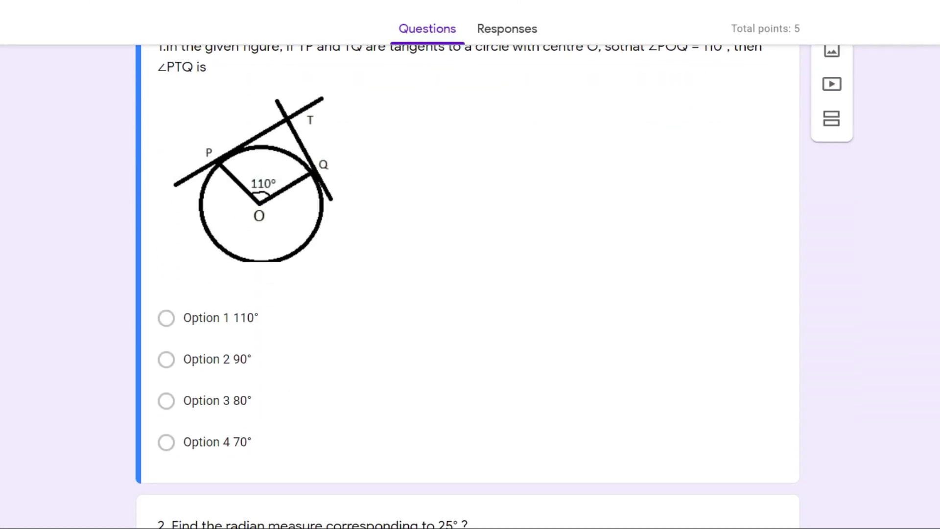
{"action": "scroll", "coordinate": [470, 286], "scroll_direction": "down", "scroll_amount": 12}
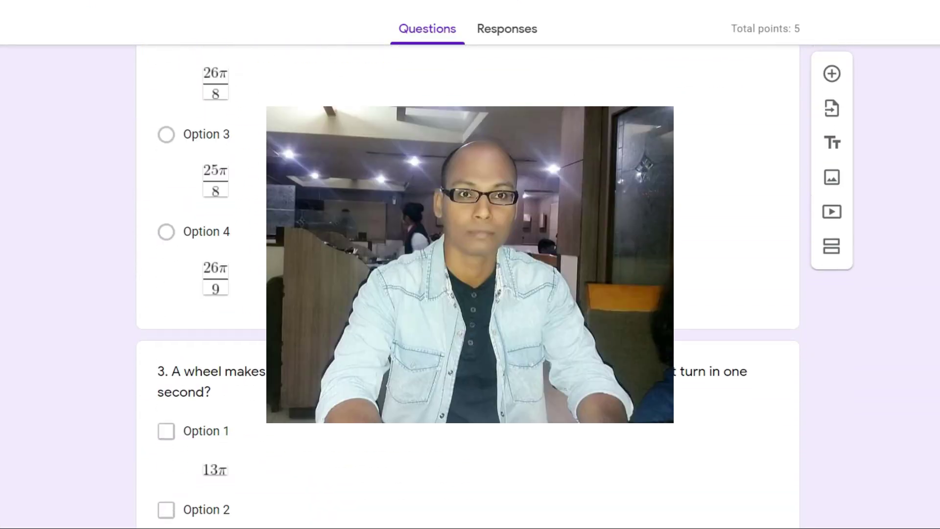
{"action": "scroll", "coordinate": [470, 286], "scroll_direction": "down", "scroll_amount": 15}
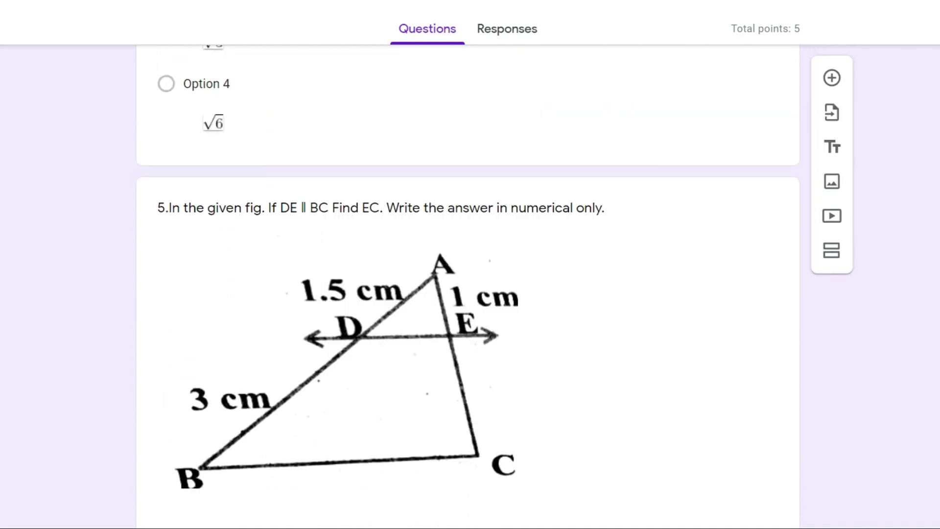
{"action": "scroll", "coordinate": [471, 286], "scroll_direction": "up", "scroll_amount": 15}
{"action": "scroll", "coordinate": [470, 287], "scroll_direction": "up", "scroll_amount": 12}
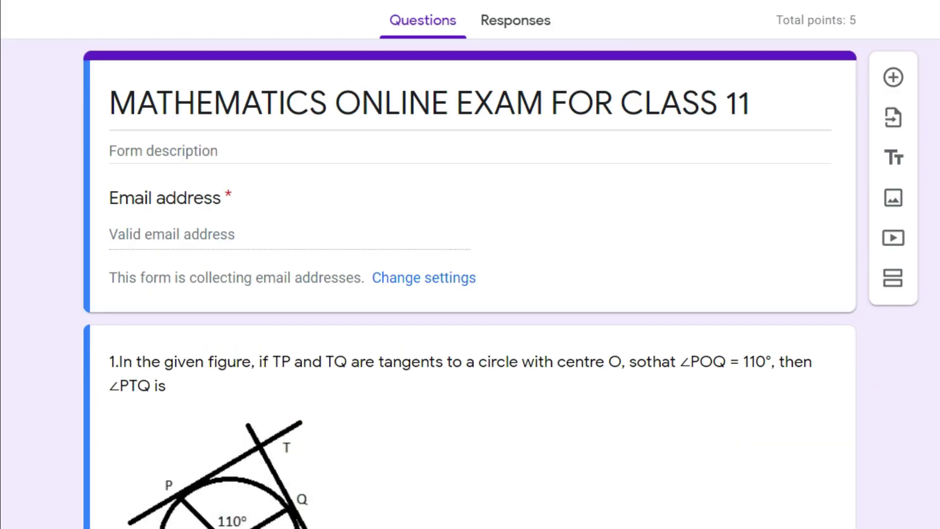
{"action": "scroll", "coordinate": [470, 284], "scroll_direction": "down", "scroll_amount": 8}
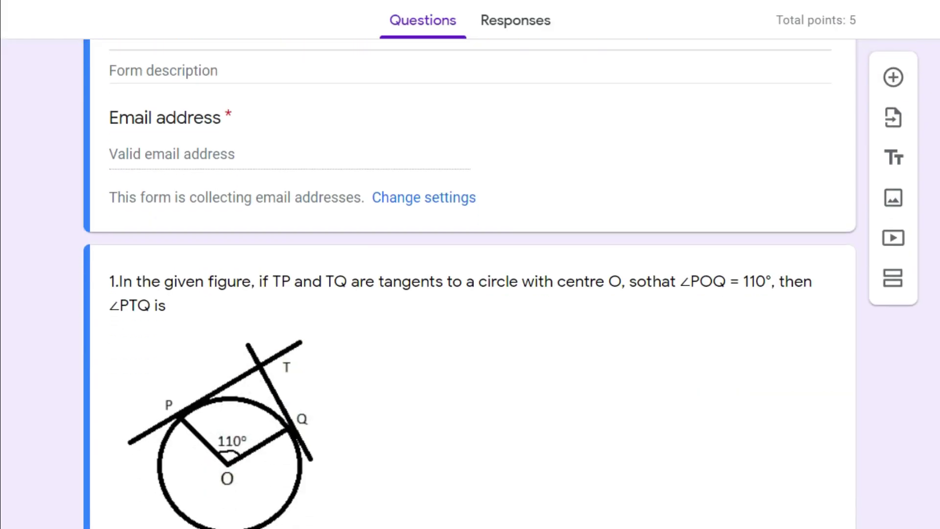
{"action": "scroll", "coordinate": [470, 274], "scroll_direction": "down", "scroll_amount": 15}
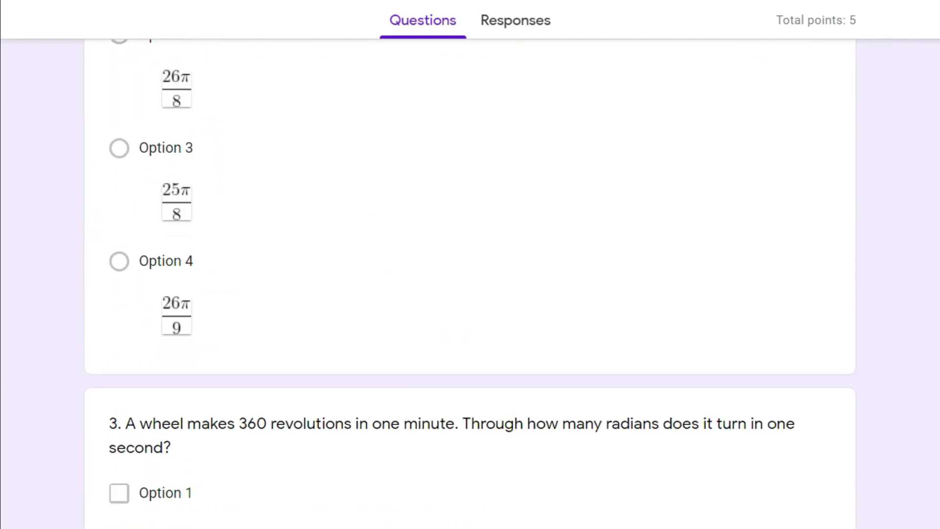
{"action": "scroll", "coordinate": [470, 274], "scroll_direction": "down", "scroll_amount": 15}
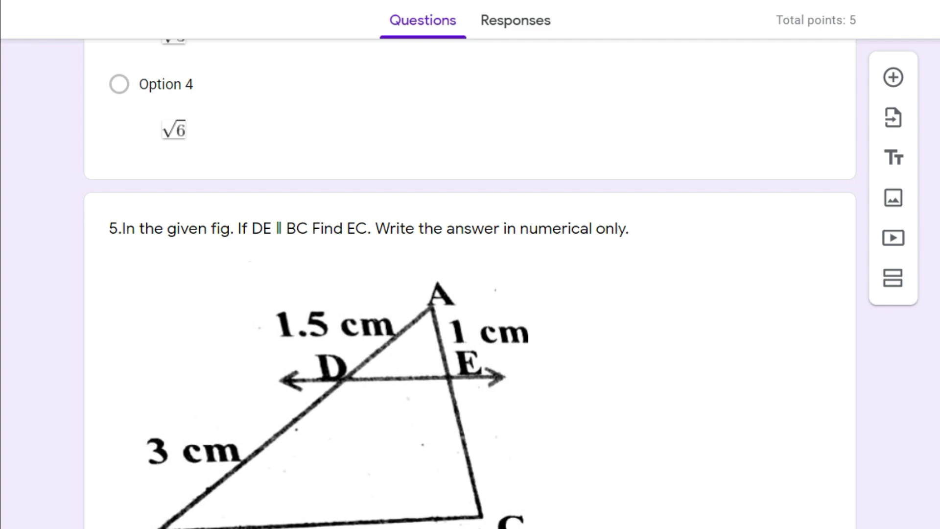
{"action": "scroll", "coordinate": [470, 274], "scroll_direction": "up", "scroll_amount": 20}
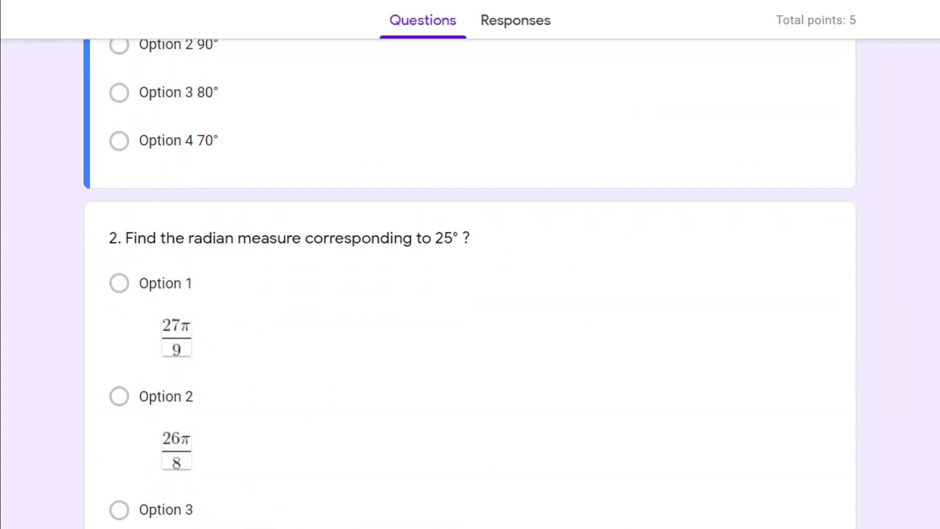
{"action": "scroll", "coordinate": [470, 275], "scroll_direction": "up", "scroll_amount": 4}
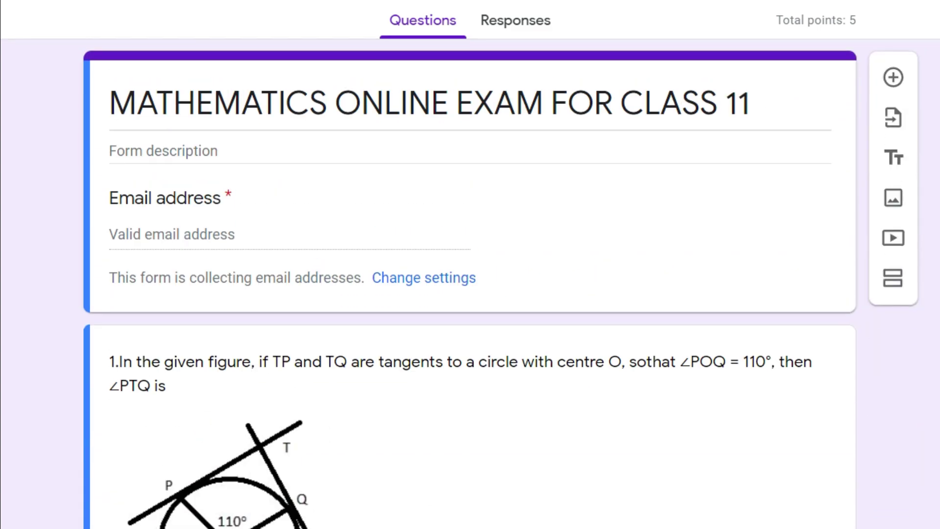
{"action": "scroll", "coordinate": [470, 284], "scroll_direction": "down", "scroll_amount": 20}
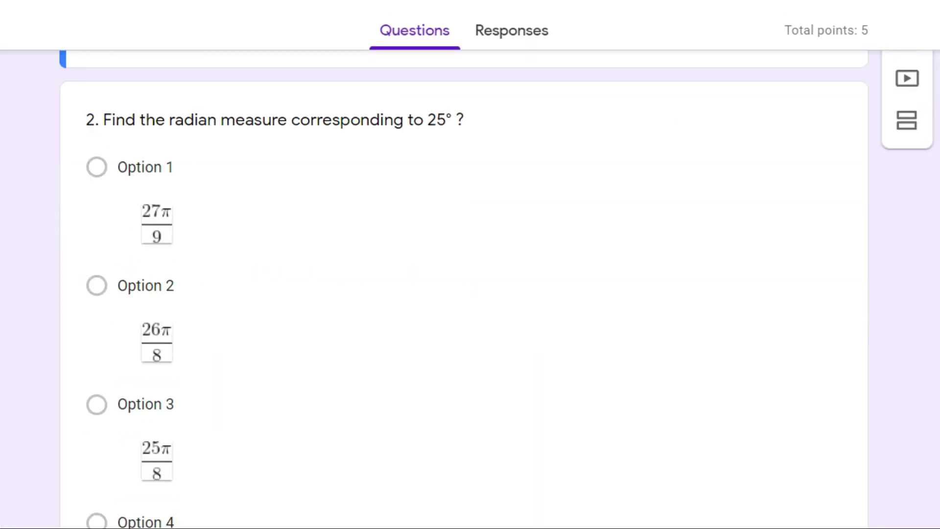
{"action": "scroll", "coordinate": [470, 275], "scroll_direction": "up", "scroll_amount": 12}
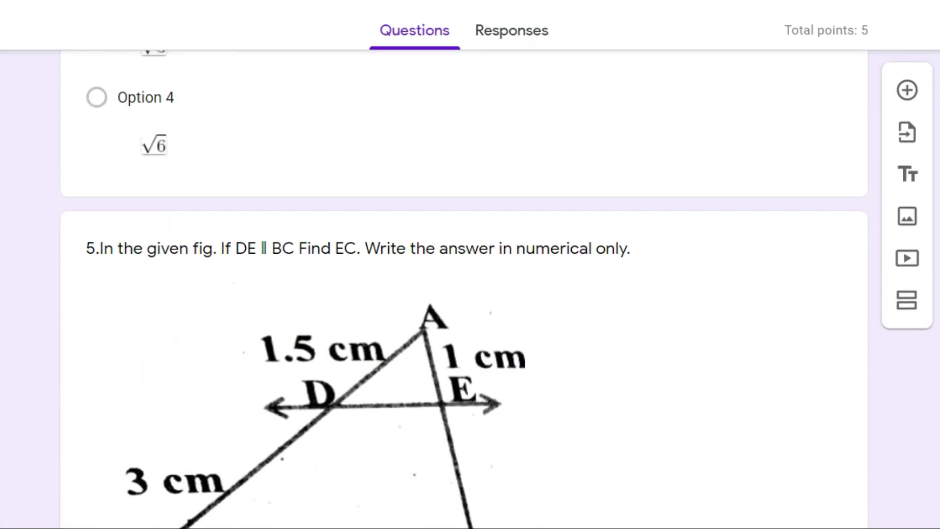
{"action": "scroll", "coordinate": [470, 274], "scroll_direction": "up", "scroll_amount": 8}
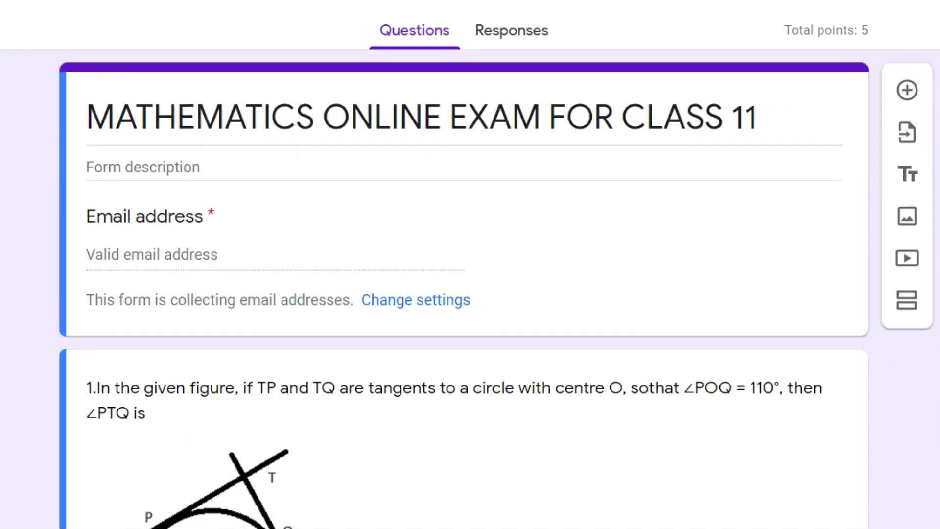
{"action": "scroll", "coordinate": [295, 346], "scroll_direction": "down", "scroll_amount": 3}
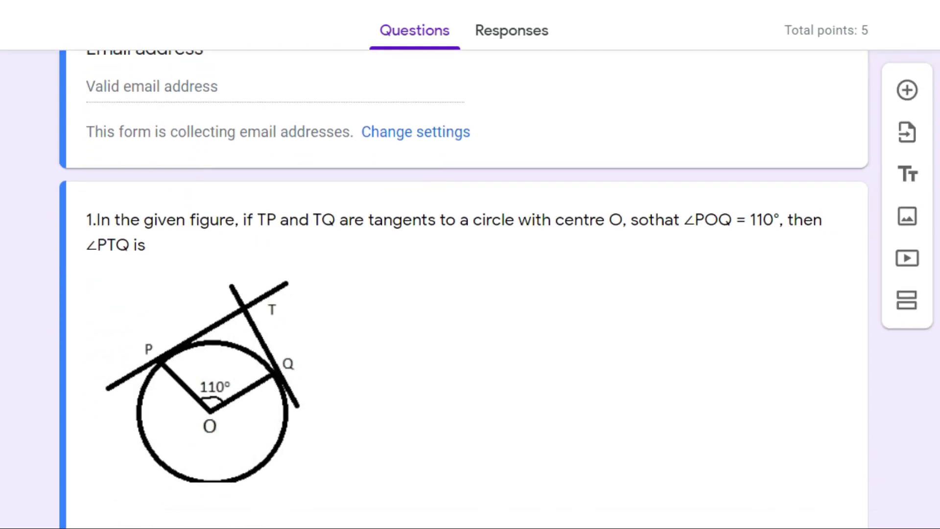
{"action": "scroll", "coordinate": [464, 288], "scroll_direction": "down", "scroll_amount": 20}
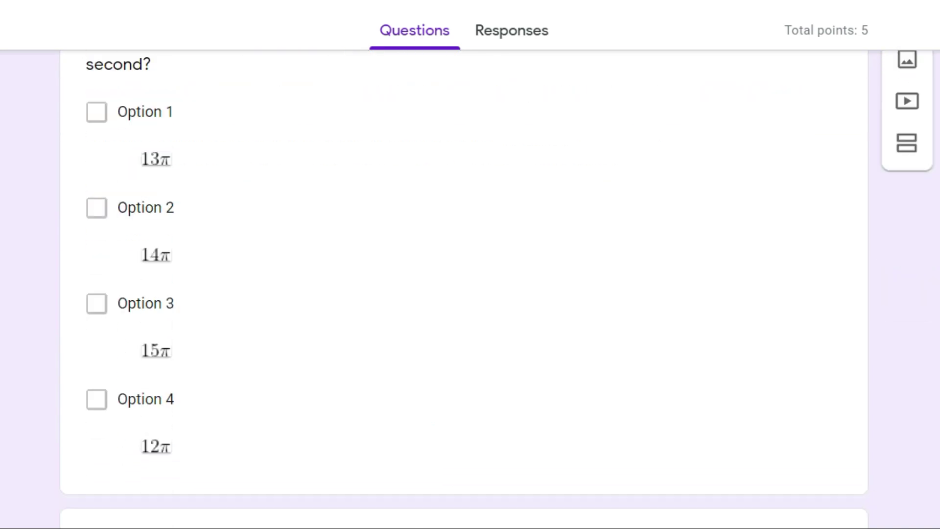
{"action": "scroll", "coordinate": [465, 289], "scroll_direction": "down", "scroll_amount": 7}
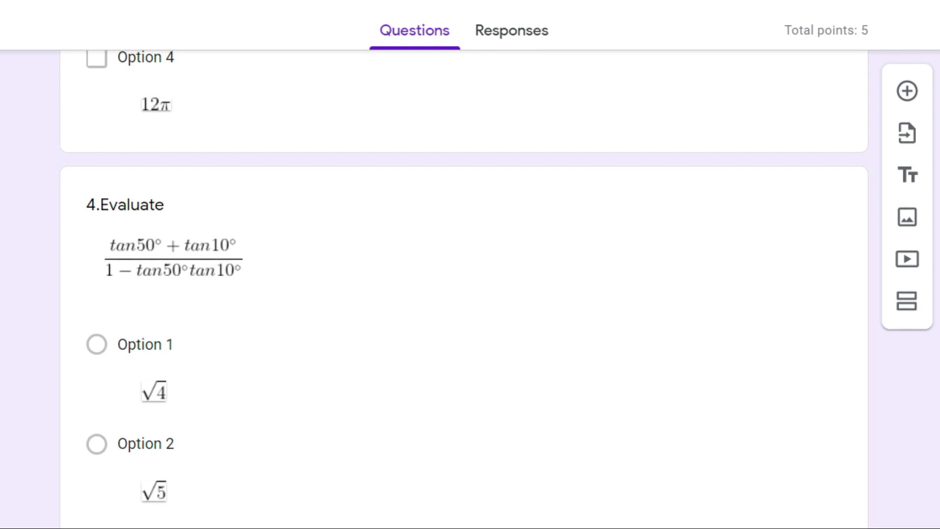
{"action": "scroll", "coordinate": [464, 289], "scroll_direction": "up", "scroll_amount": 20}
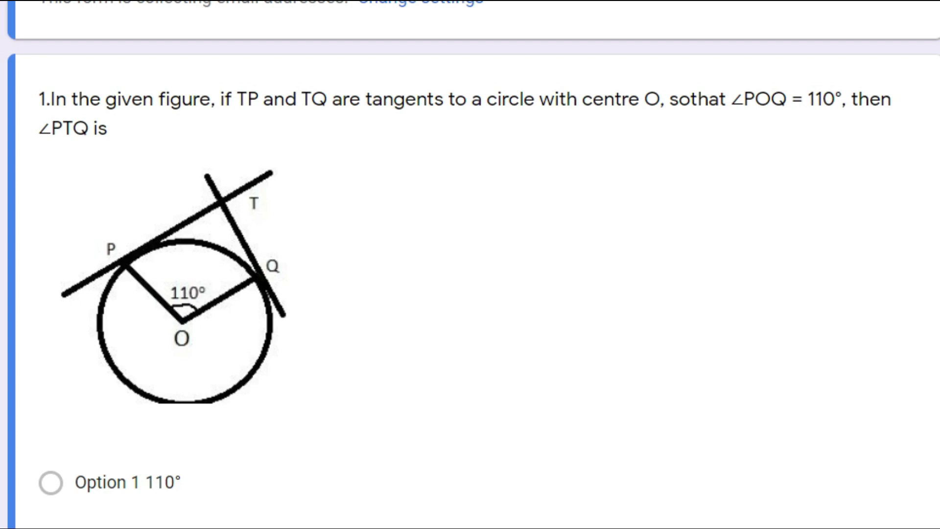
{"action": "scroll", "coordinate": [894, 6], "scroll_direction": "down", "scroll_amount": 4}
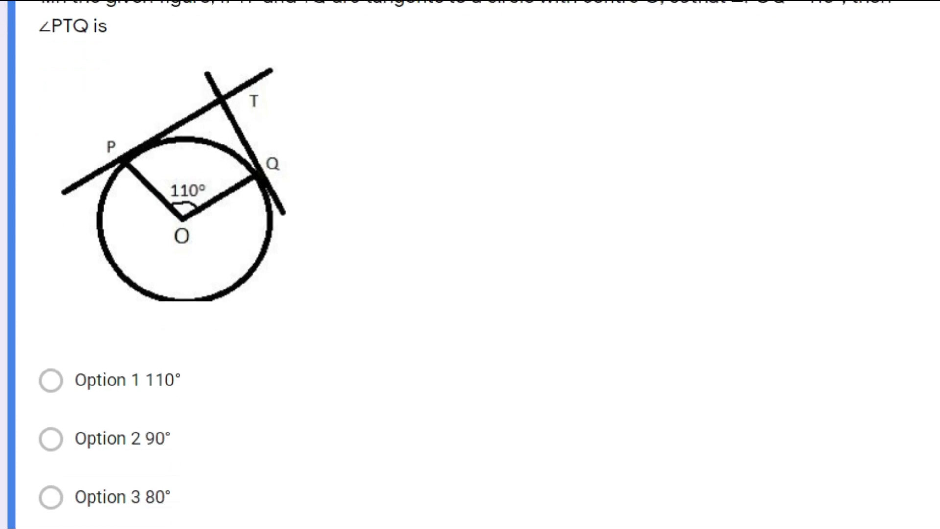
{"action": "scroll", "coordinate": [895, 7], "scroll_direction": "up", "scroll_amount": 4}
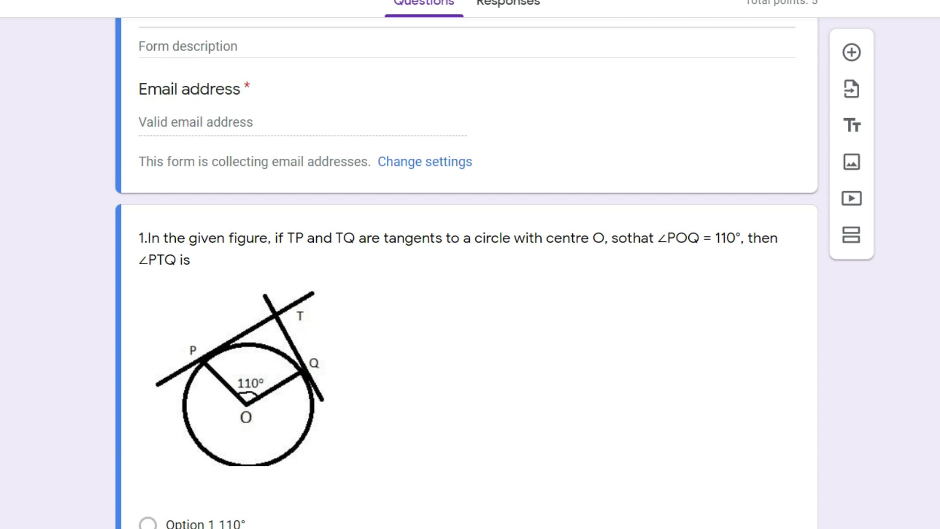
{"action": "scroll", "coordinate": [351, 285], "scroll_direction": "down", "scroll_amount": 10}
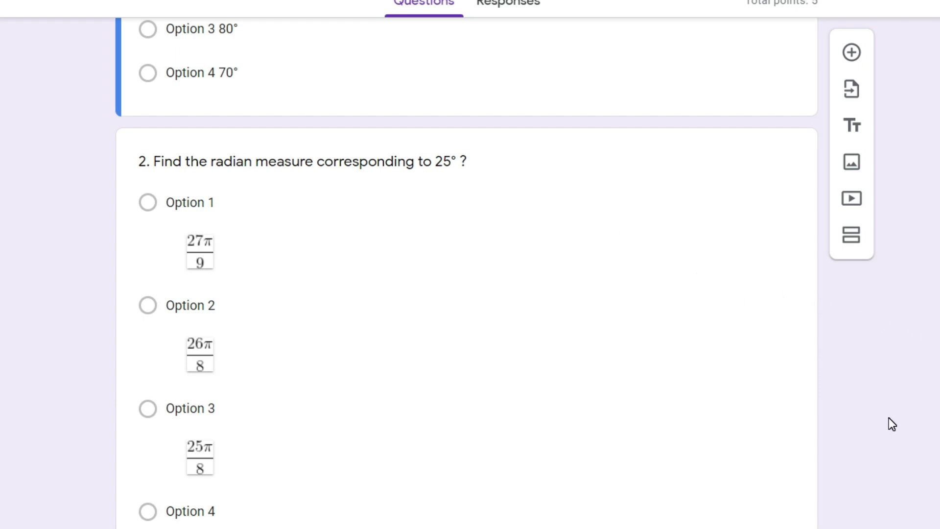
{"action": "scroll", "coordinate": [889, 418], "scroll_direction": "up", "scroll_amount": 10}
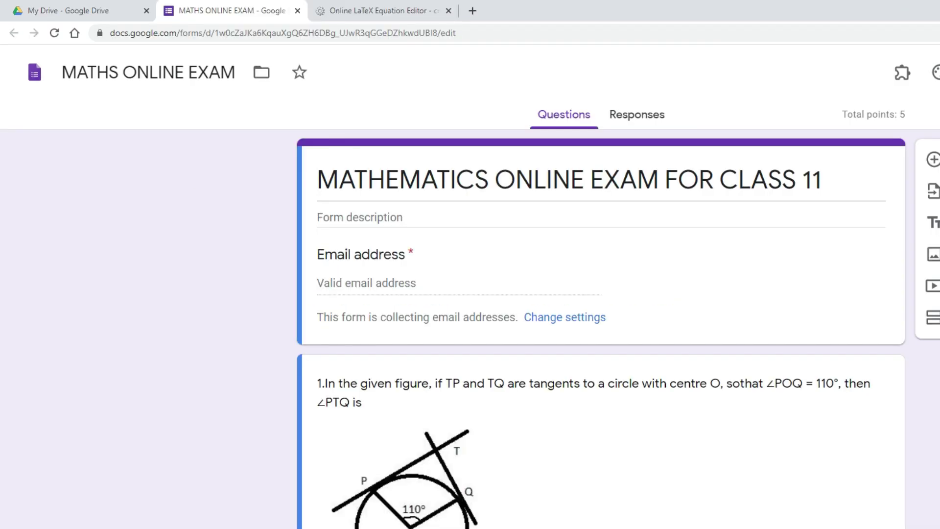
- Search for "google classroom" in a new browser tab and open the Google Classroom site
{"action": "left_click", "coordinate": [472, 11]}
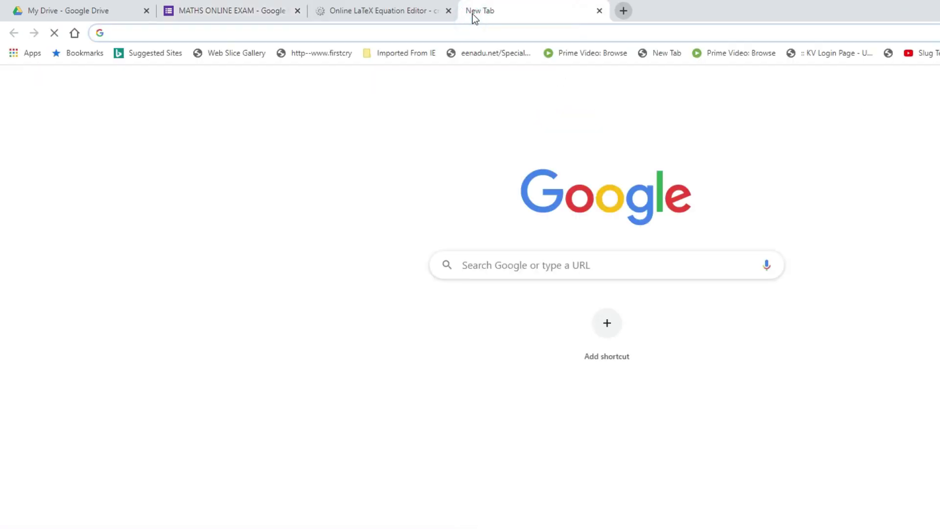
{"action": "type", "text": "google classroom"}
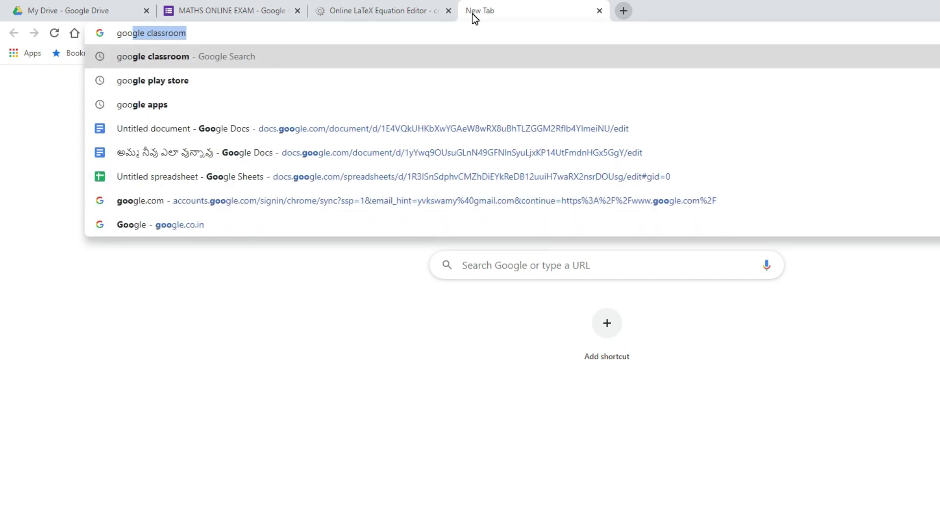
{"action": "left_click", "coordinate": [182, 59]}
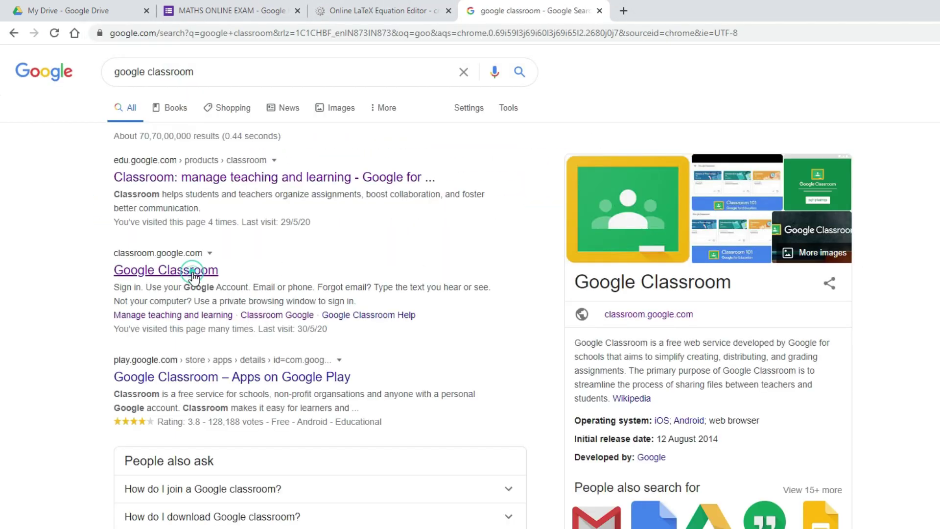
{"action": "left_click", "coordinate": [194, 277]}
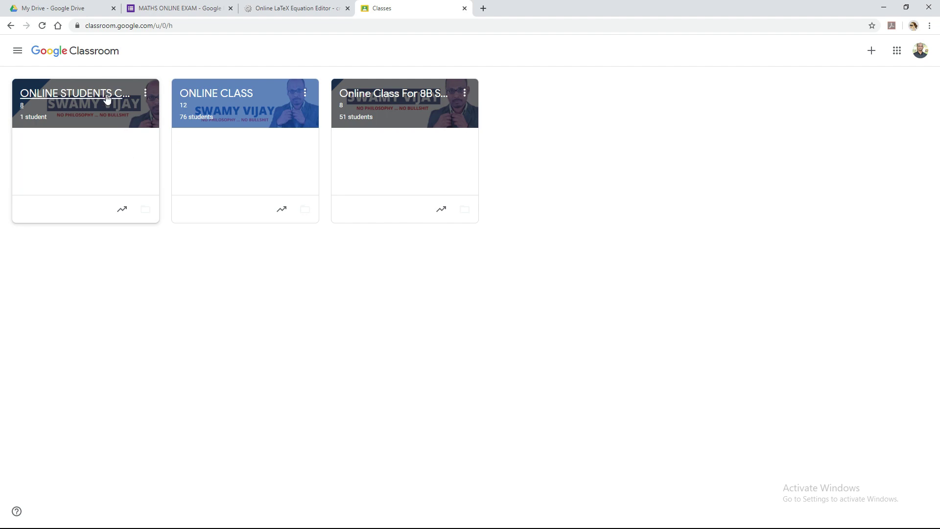
- Create a quiz assignment in the classwork of ONLINE STUDENTS CLASS 8 and open its attached Blank Quiz form
{"action": "left_click", "coordinate": [107, 97]}
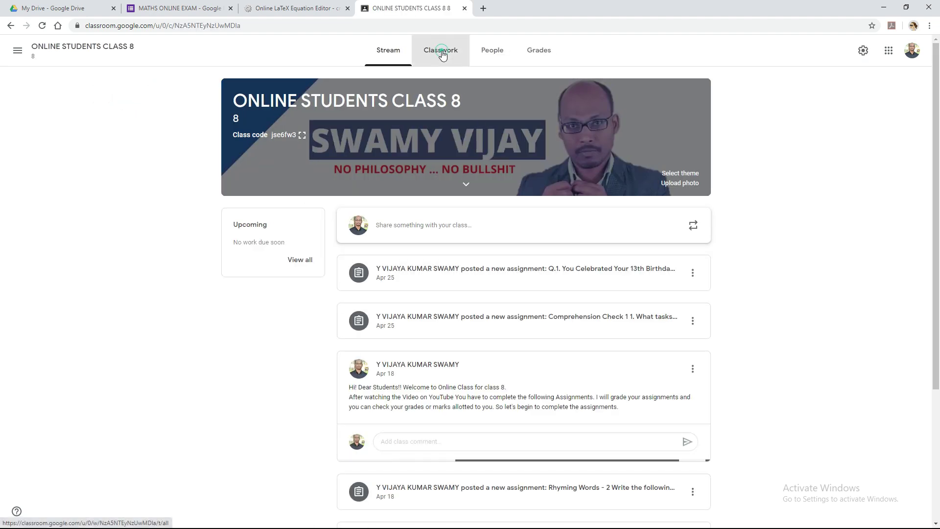
{"action": "left_click", "coordinate": [443, 54]}
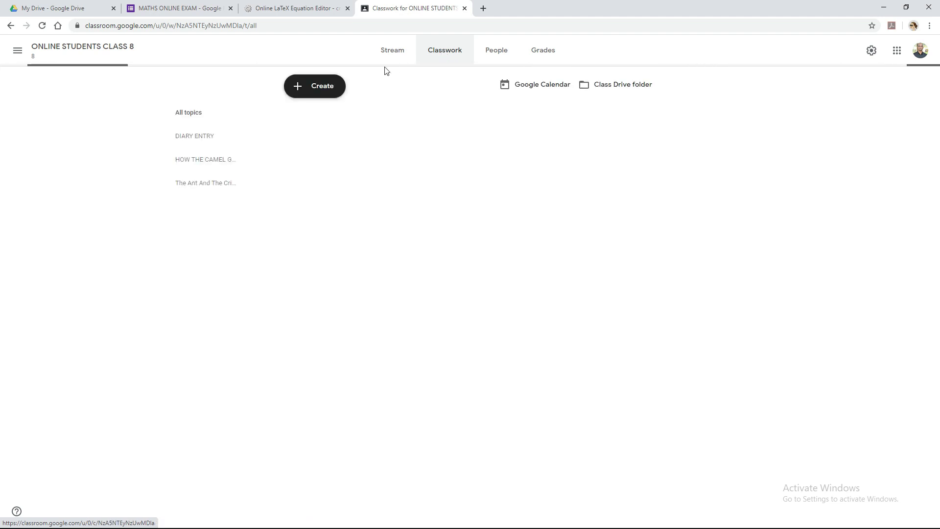
{"action": "left_click", "coordinate": [319, 88]}
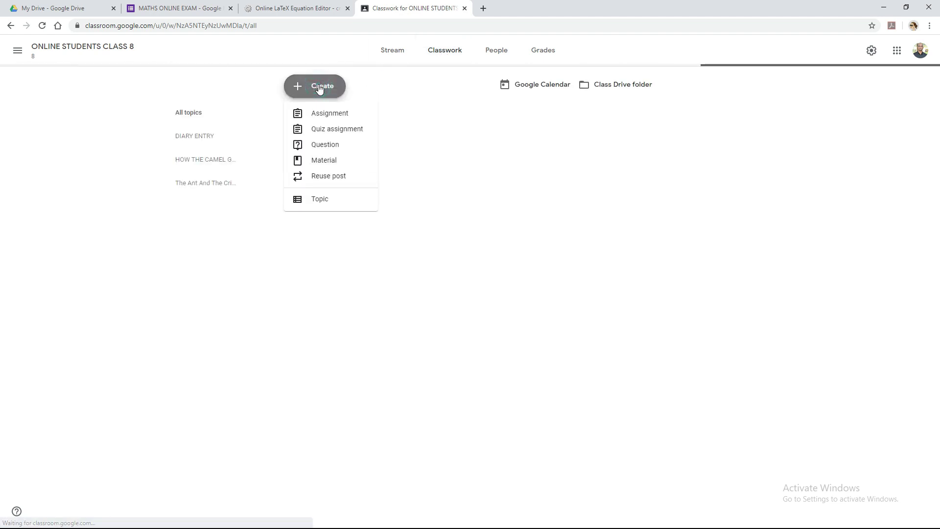
{"action": "left_click", "coordinate": [330, 130]}
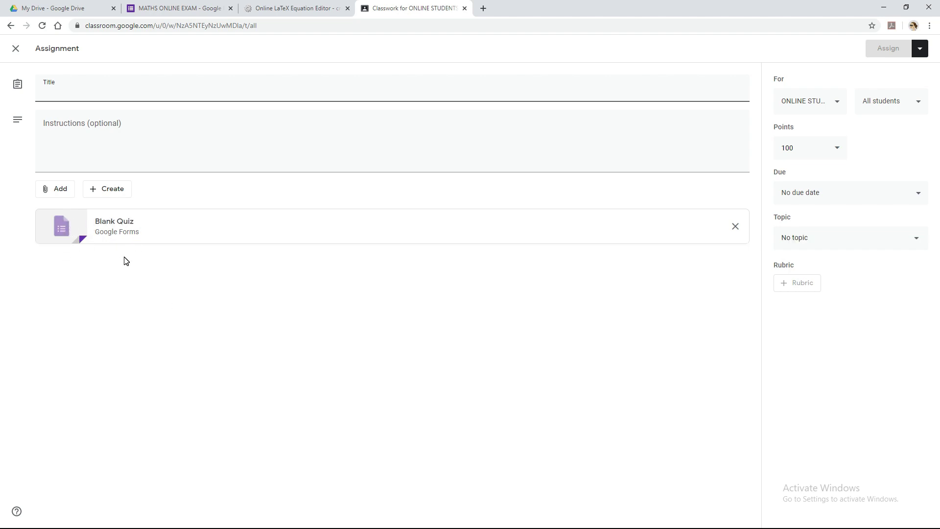
{"action": "left_click", "coordinate": [65, 232]}
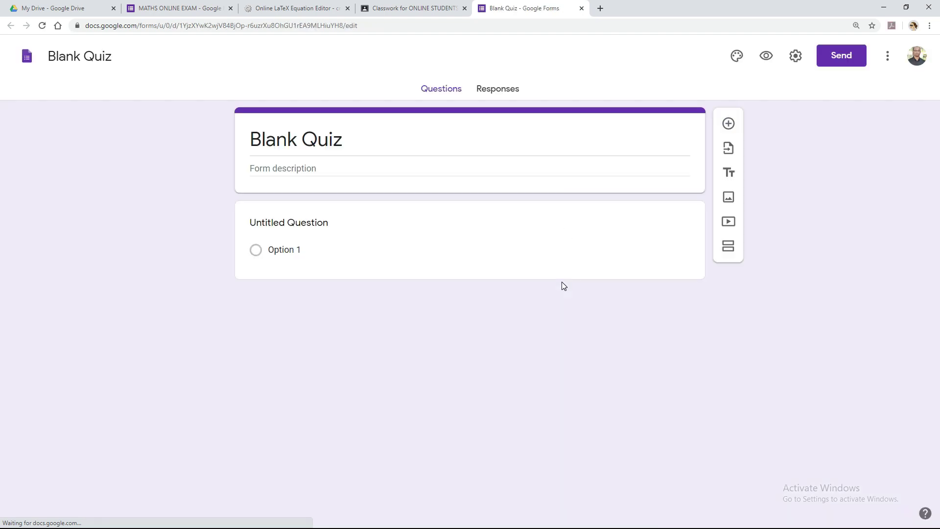
- Replace the blank quiz's form title with "MATHEMATICS ONLINE EXAM FOR CLASS 11", copied from the existing exam form
{"action": "left_click", "coordinate": [360, 142]}
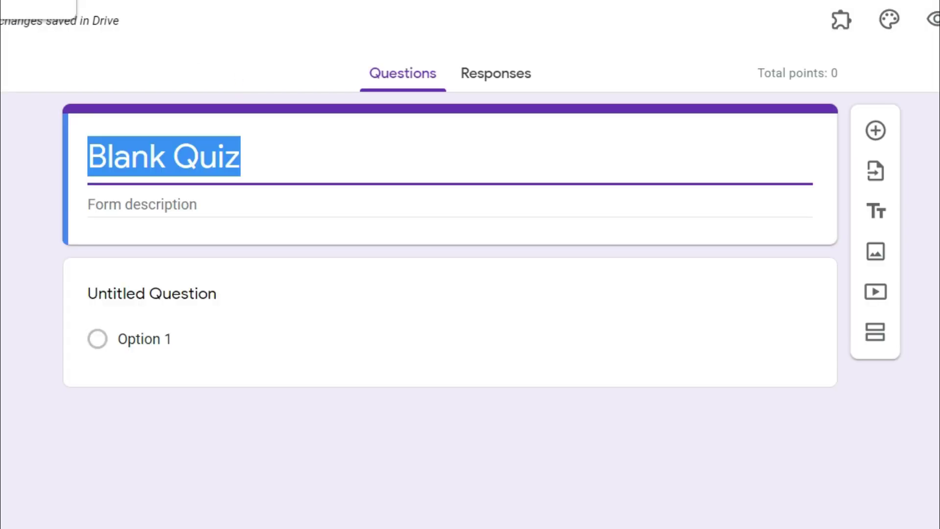
{"action": "left_click", "coordinate": [274, 162]}
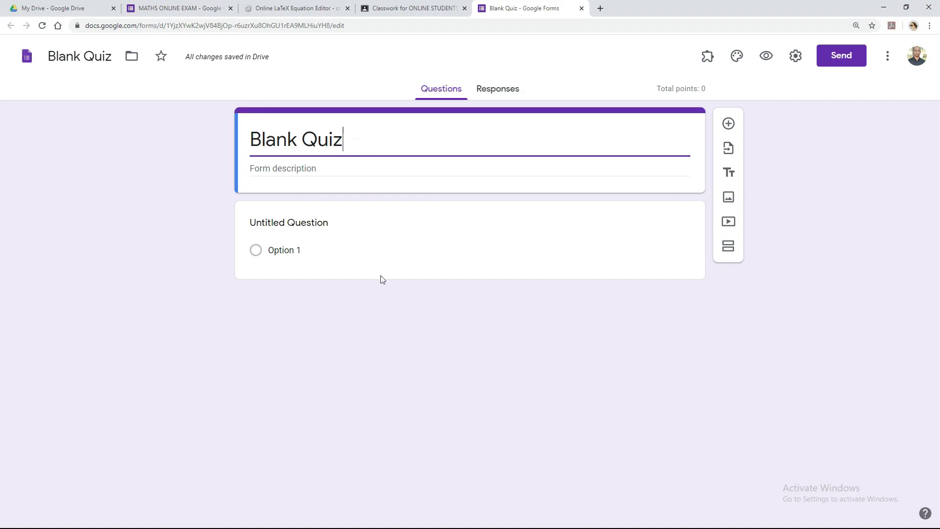
{"action": "left_click_drag", "start_coordinate": [353, 135], "coordinate": [255, 101]}
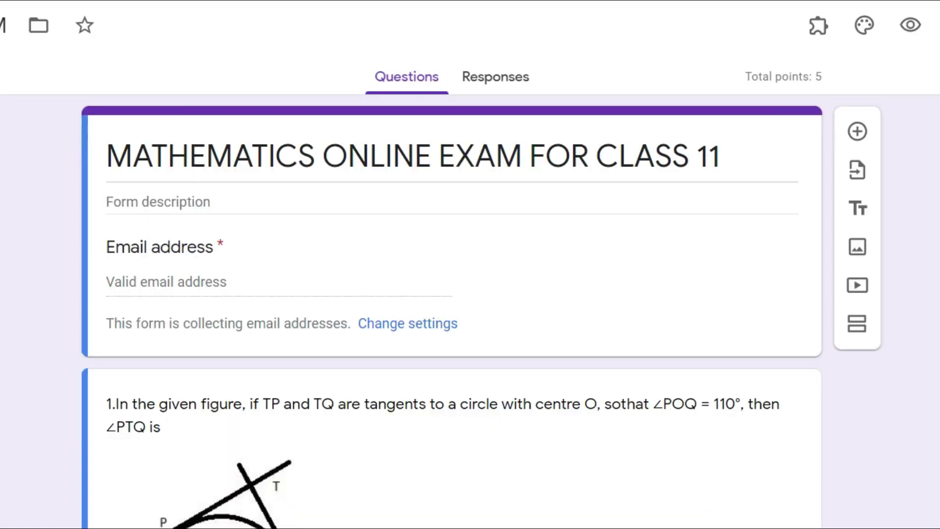
{"action": "triple_click", "coordinate": [721, 159]}
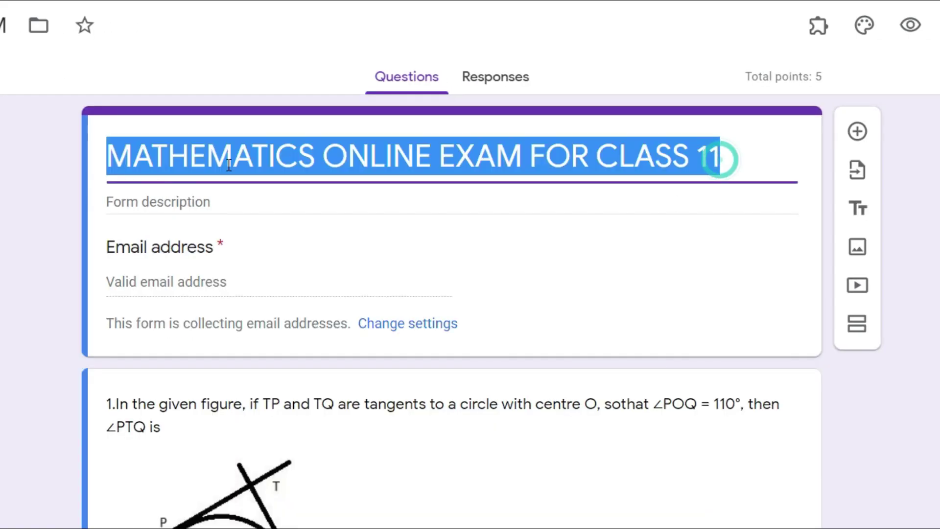
{"action": "right_click", "coordinate": [263, 148]}
{"action": "left_click", "coordinate": [308, 207]}
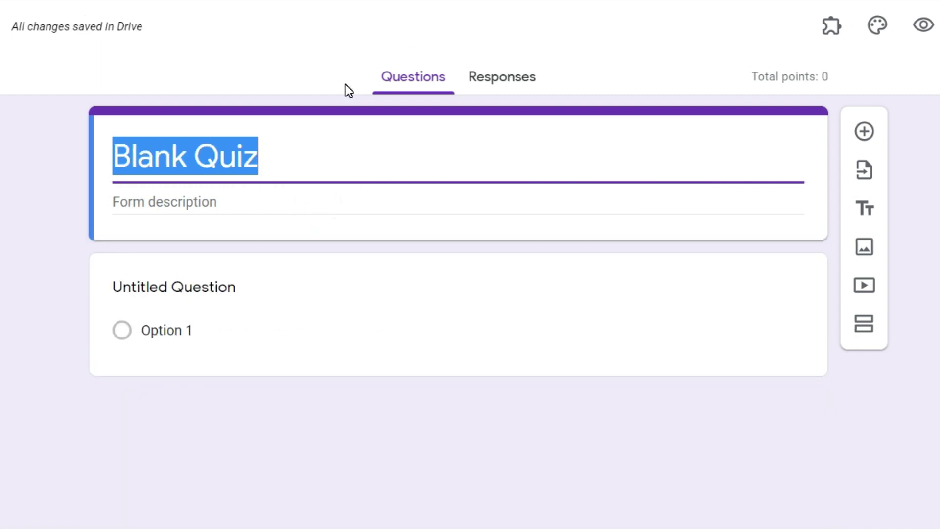
{"action": "key", "text": "ctrl+v"}
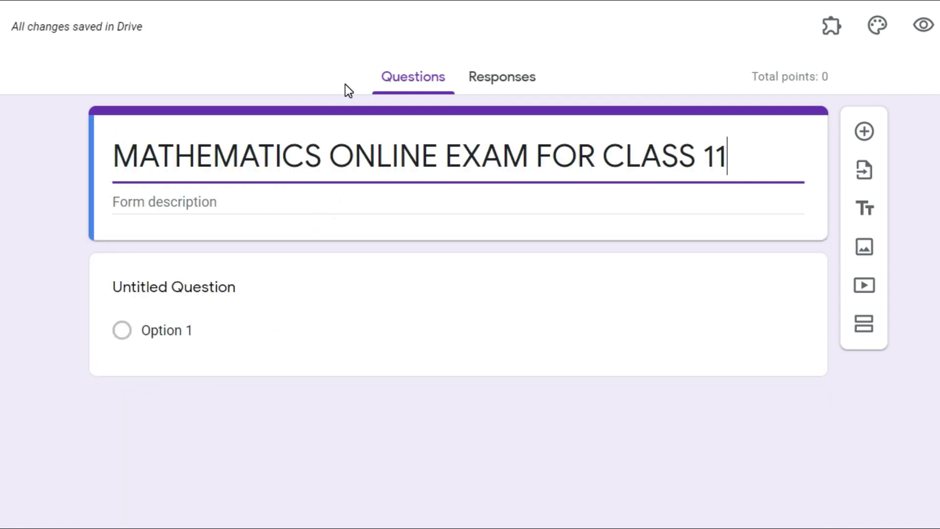
- Set the first question's type to Multiple choice and clear its placeholder question text
{"action": "left_click", "coordinate": [236, 201]}
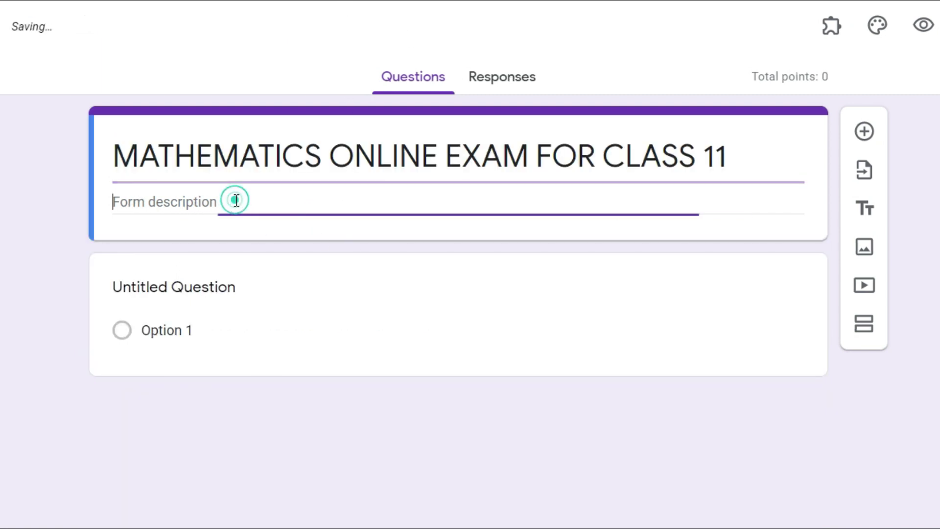
{"action": "left_click", "coordinate": [232, 289]}
{"action": "left_click", "coordinate": [321, 306]}
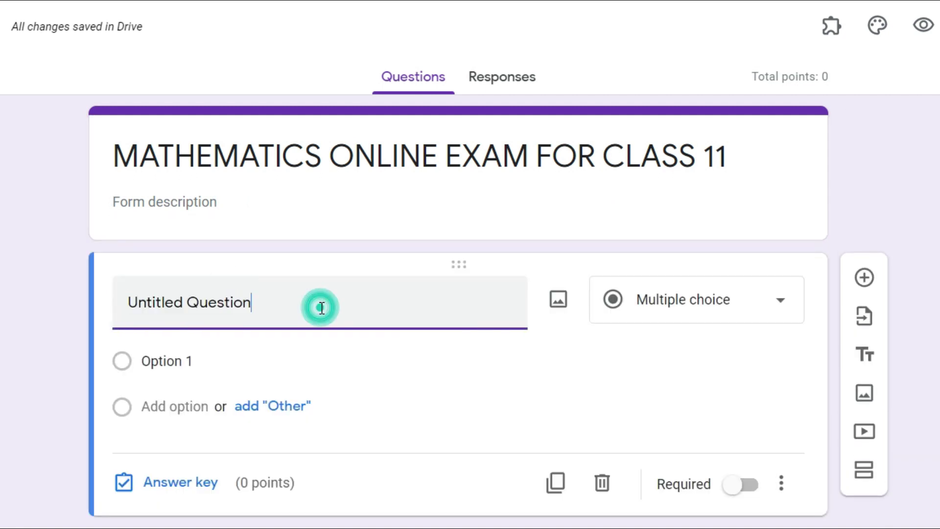
{"action": "left_click", "coordinate": [653, 316]}
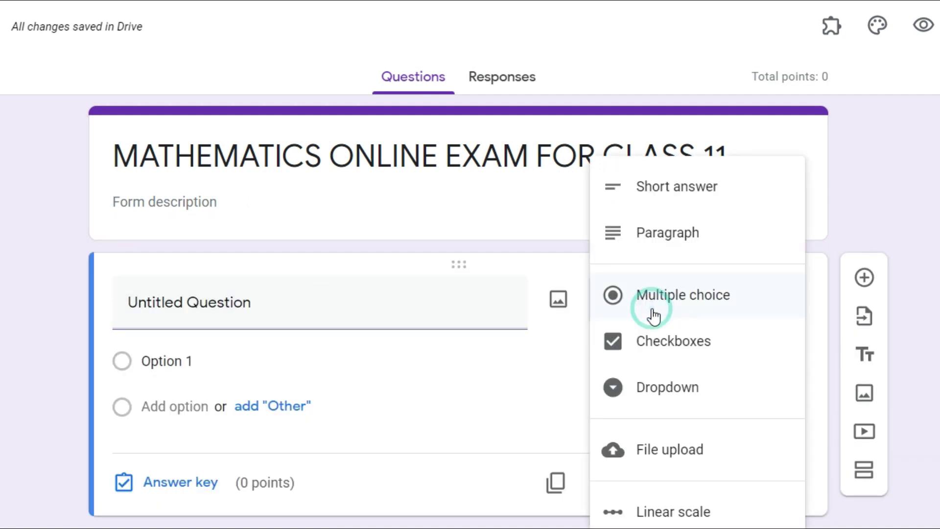
{"action": "left_click", "coordinate": [692, 304]}
{"action": "triple_click", "coordinate": [288, 305]}
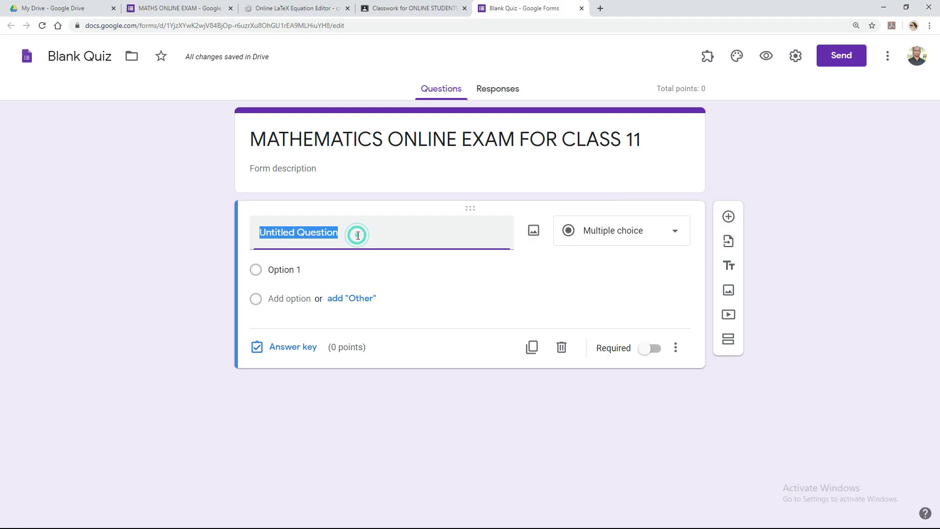
{"action": "left_click", "coordinate": [362, 234]}
{"action": "triple_click", "coordinate": [363, 232]}
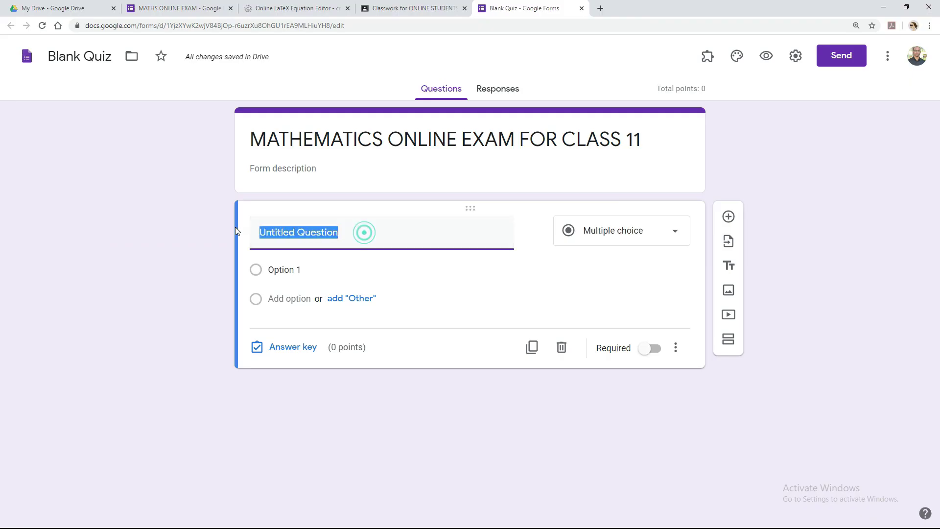
{"action": "key", "text": "BackSpace"}
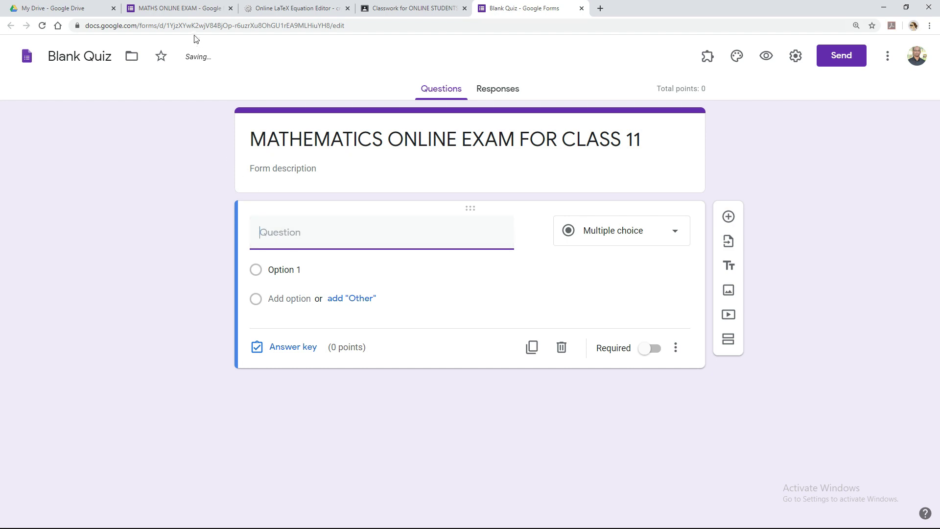
- Check question 1 in the existing MATHS ONLINE EXAM form, then switch to MathematicsBasic_SQP.pdf in Acrobat Reader and copy question 3's circle figure
{"action": "left_click", "coordinate": [195, 10]}
{"action": "scroll", "coordinate": [407, 353], "scroll_direction": "down", "scroll_amount": 1}
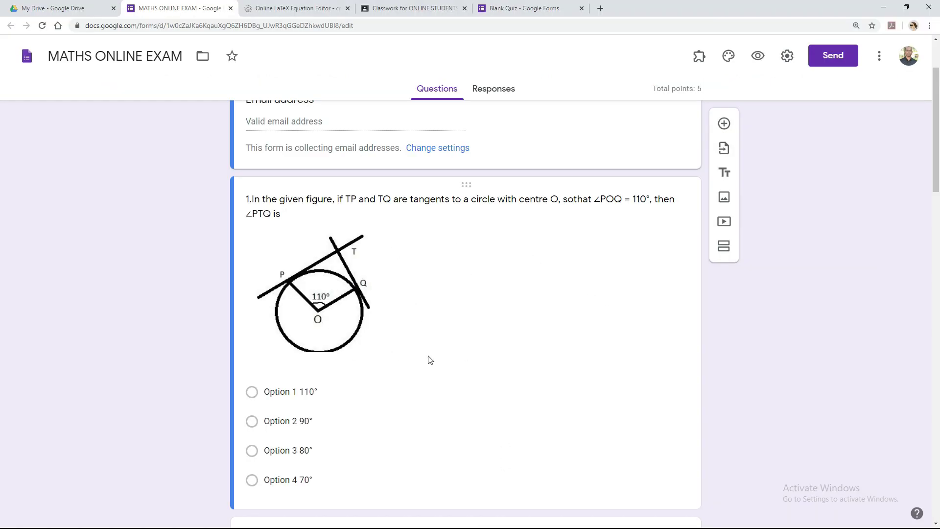
{"action": "key", "text": "super"}
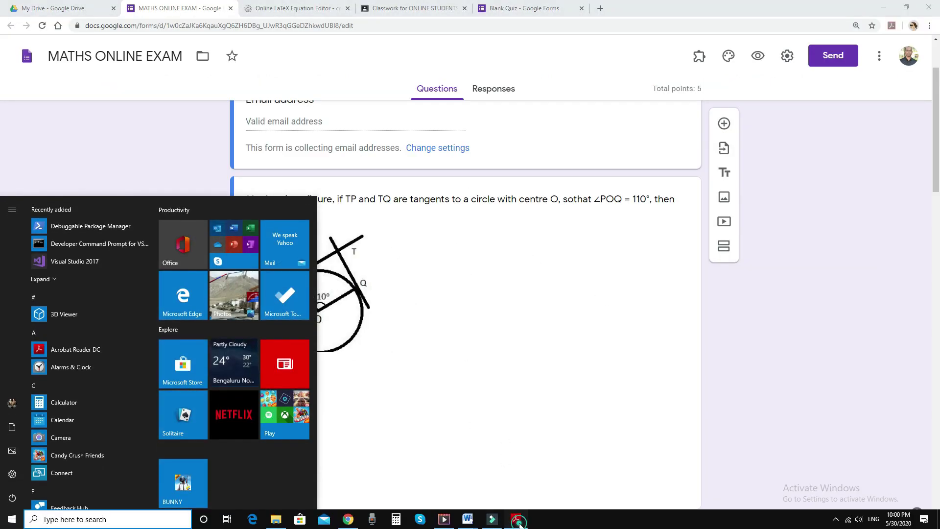
{"action": "left_click", "coordinate": [514, 519]}
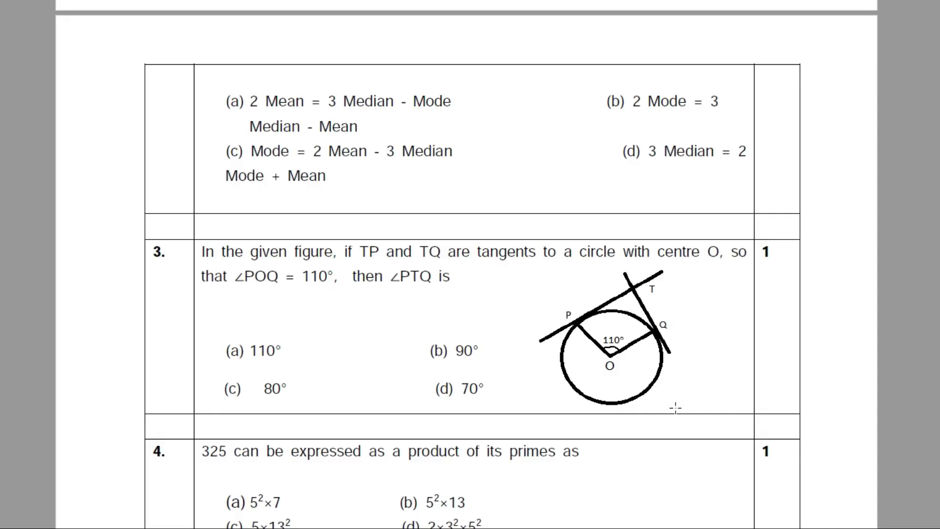
{"action": "left_click_drag", "start_coordinate": [675, 408], "coordinate": [534, 267]}
{"action": "right_click", "coordinate": [581, 322]}
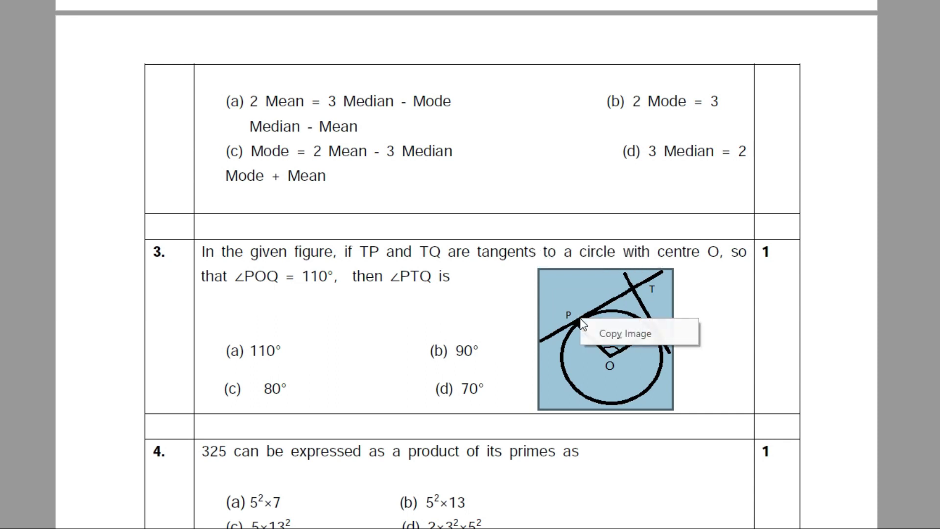
{"action": "left_click", "coordinate": [604, 333]}
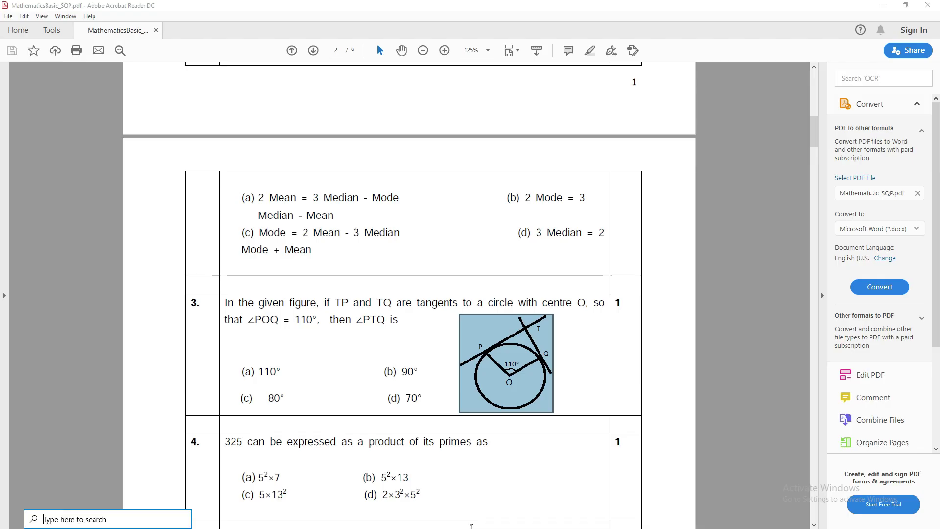
- Switch to the Word document and paste the copied circle figure after the codecogs equation editor link
{"action": "key", "text": "super"}
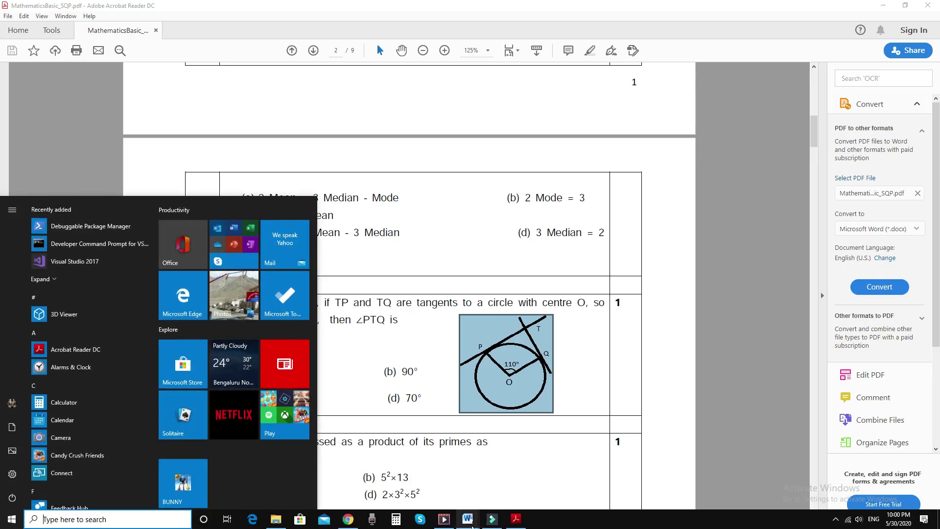
{"action": "mouse_move", "coordinate": [465, 523]}
{"action": "left_click", "coordinate": [431, 478]}
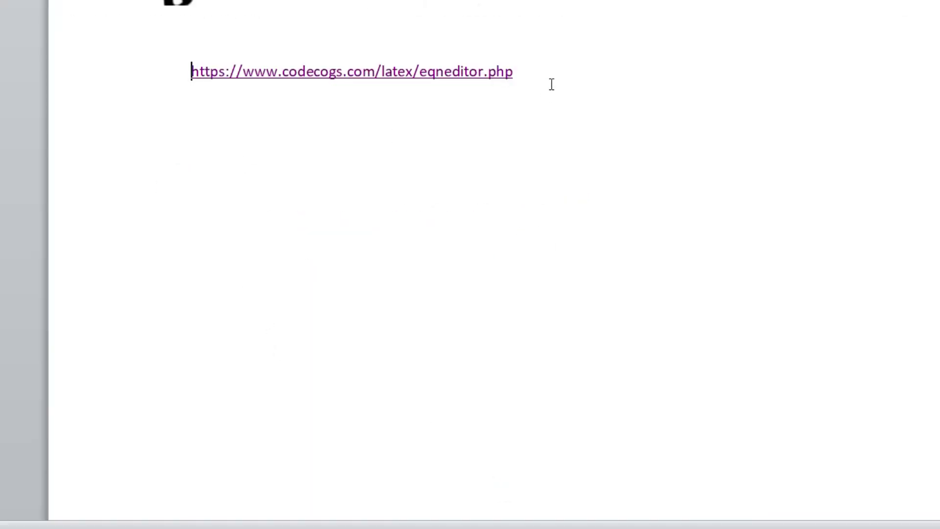
{"action": "left_click", "coordinate": [552, 85]}
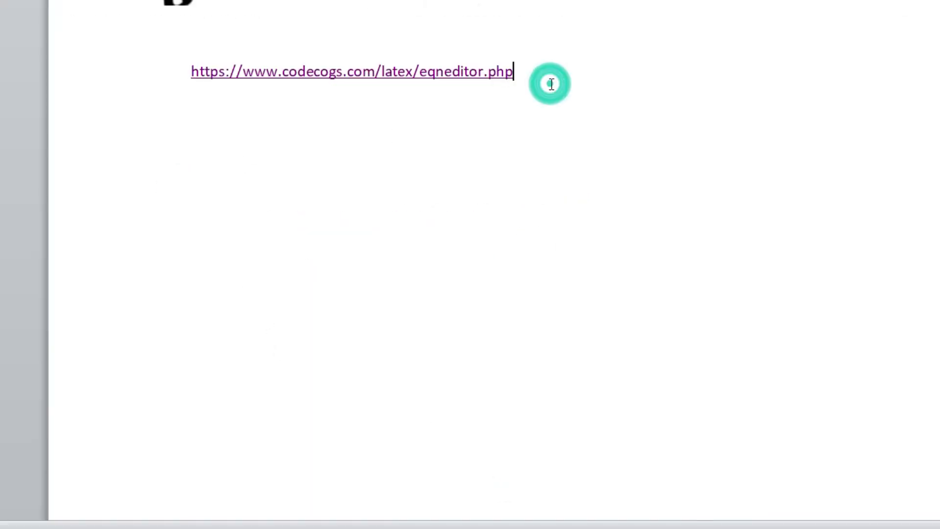
{"action": "key", "text": "ctrl+v"}
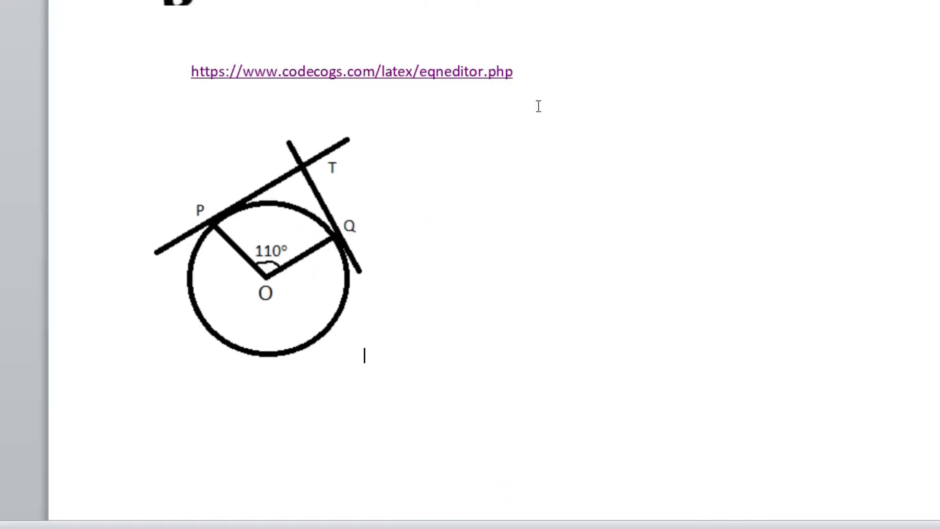
- Save the pasted circle figure as a JPEG picture named "circle" in the Pictures folder and return to the quiz form
{"action": "left_click", "coordinate": [301, 283]}
{"action": "right_click", "coordinate": [300, 285]}
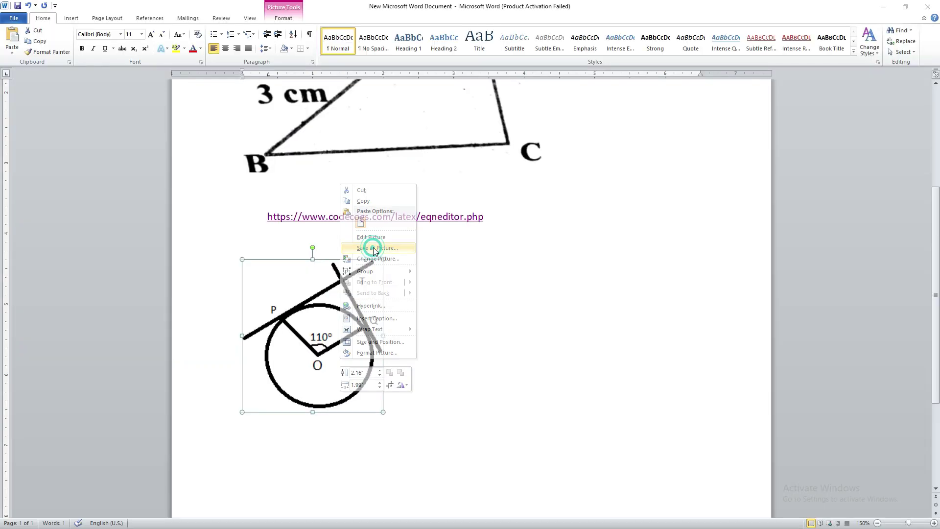
{"action": "left_click", "coordinate": [348, 118]}
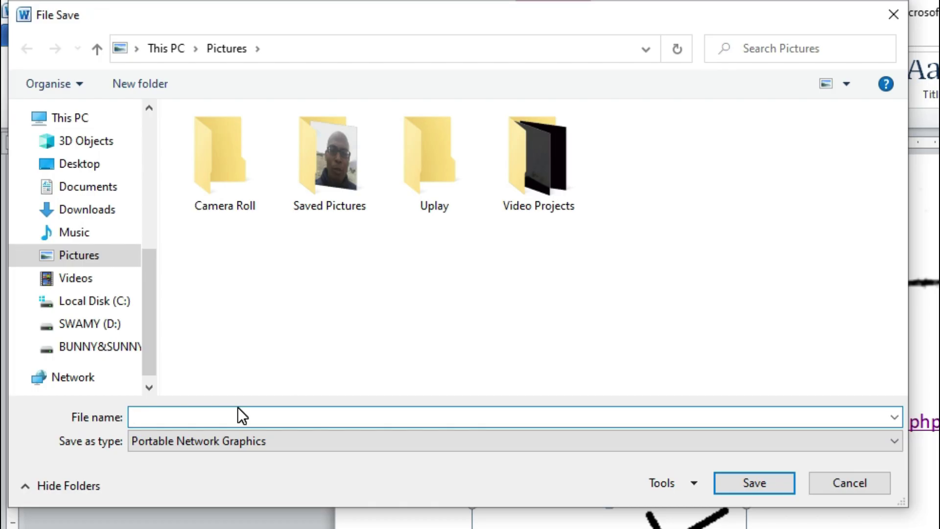
{"action": "type", "text": "circle"}
{"action": "left_click", "coordinate": [198, 436]}
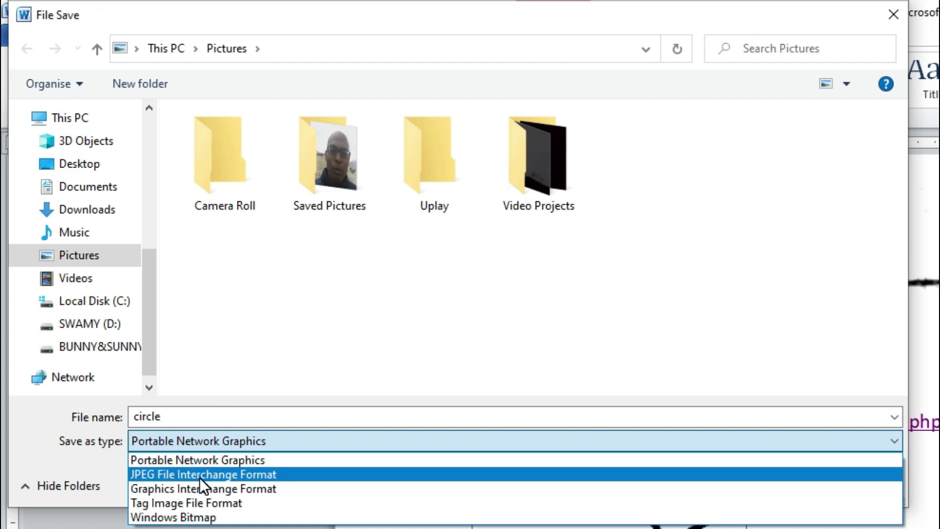
{"action": "left_click", "coordinate": [199, 476]}
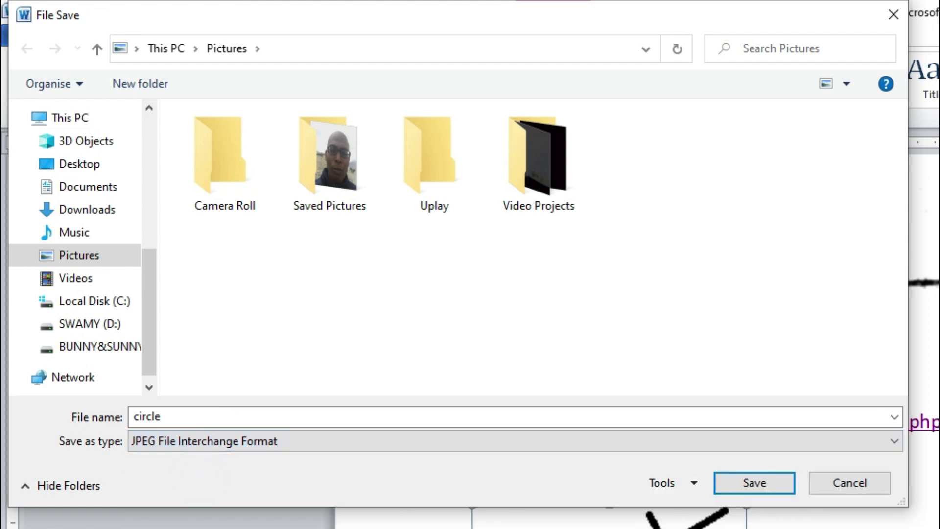
{"action": "left_click", "coordinate": [753, 478]}
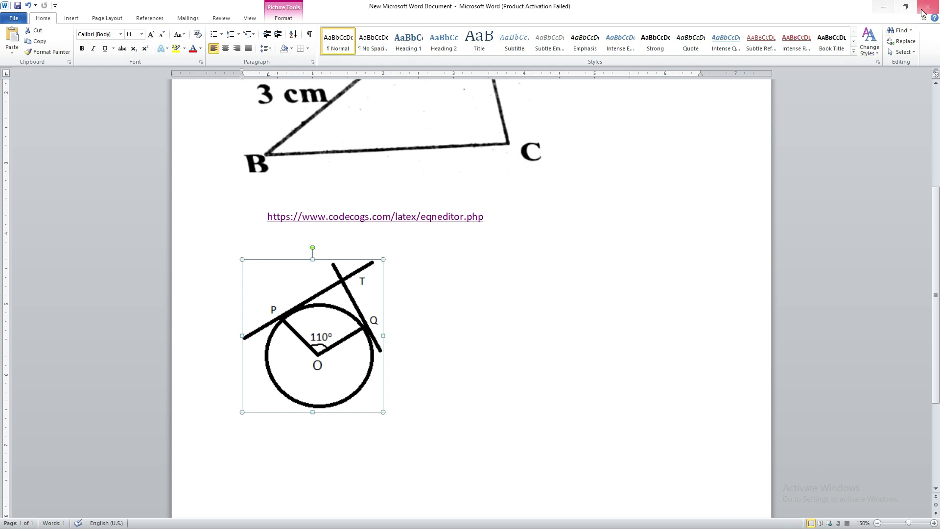
{"action": "left_click", "coordinate": [888, 8]}
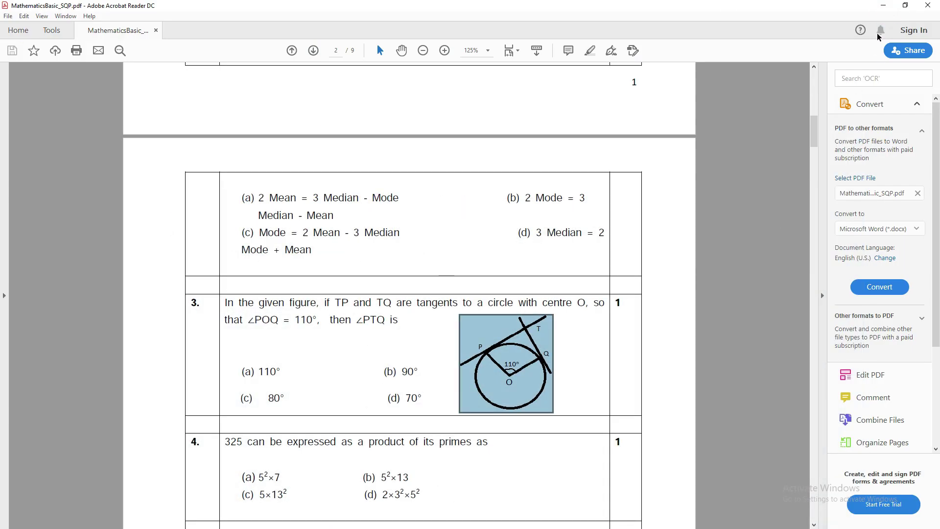
{"action": "left_click", "coordinate": [883, 6]}
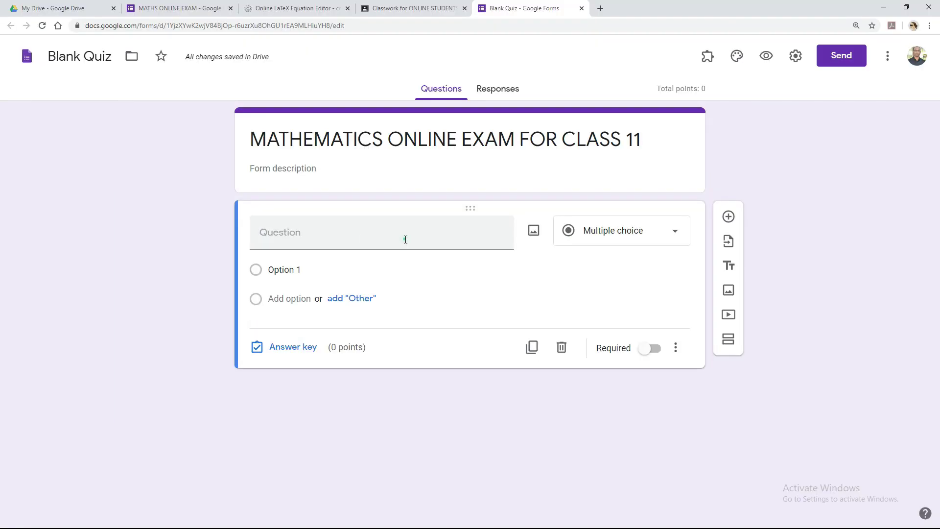
- Copy the text of question 3 about tangents TP and TQ from the PDF into the quiz's first question
{"action": "left_click", "coordinate": [405, 239]}
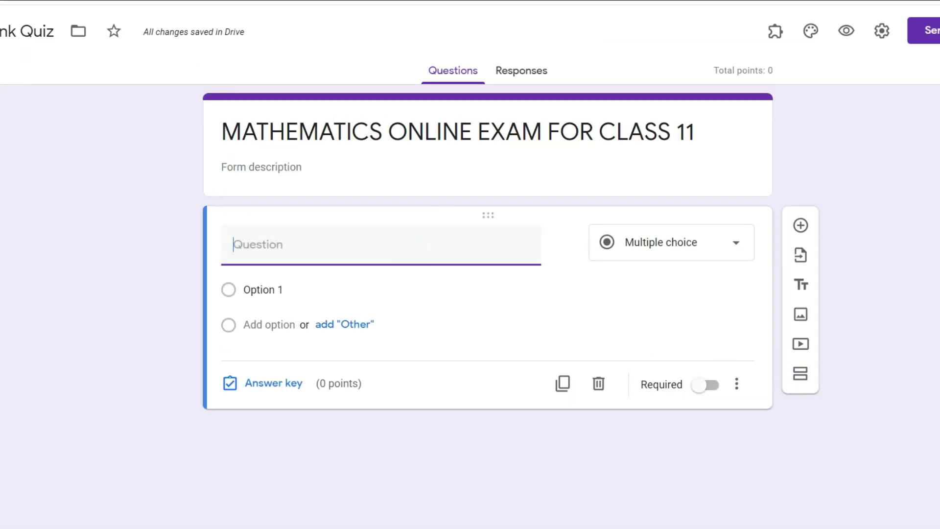
{"action": "key", "text": "super"}
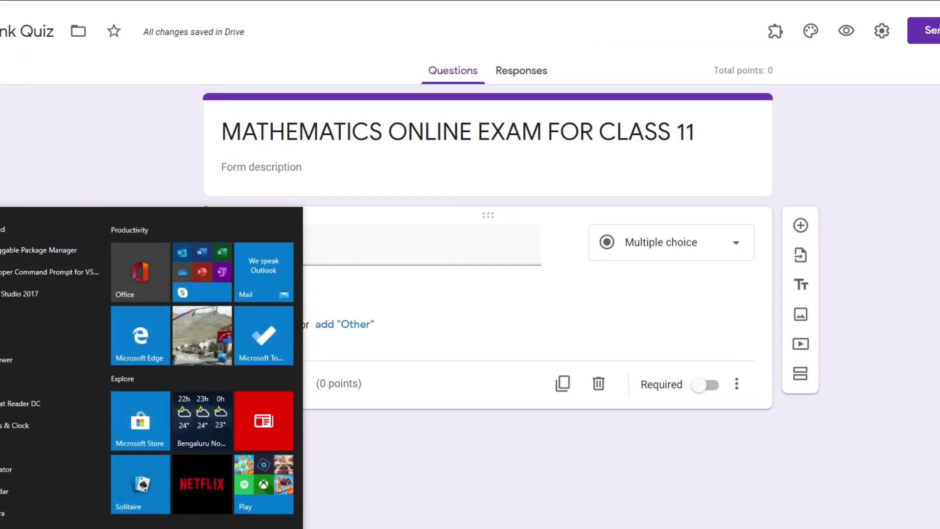
{"action": "key", "text": "alt+Tab"}
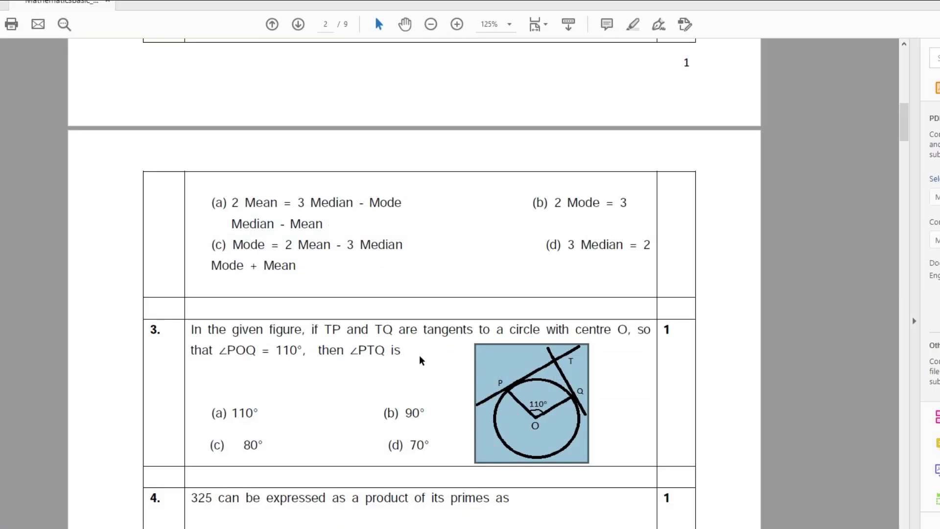
{"action": "left_click_drag", "start_coordinate": [403, 351], "coordinate": [191, 328]}
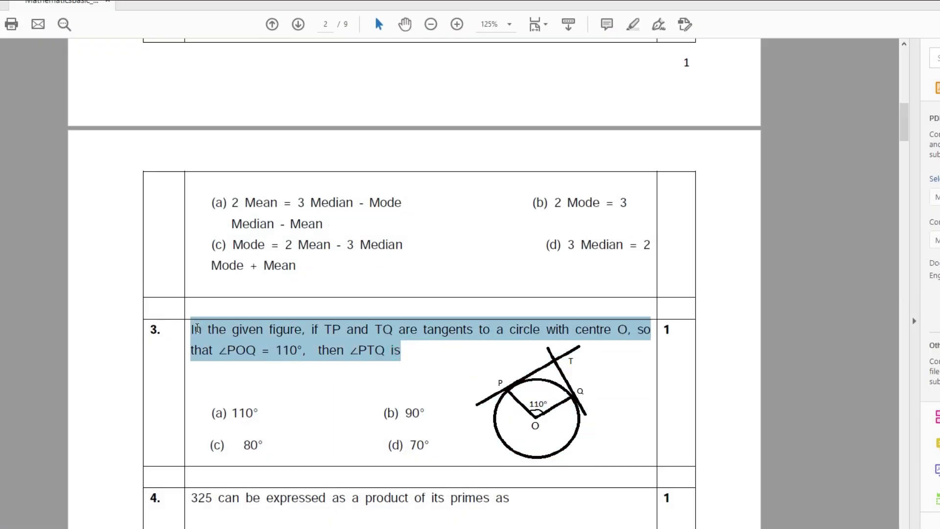
{"action": "right_click", "coordinate": [251, 355]}
{"action": "left_click", "coordinate": [277, 365]}
{"action": "key", "text": "super"}
{"action": "key", "text": "alt+Tab"}
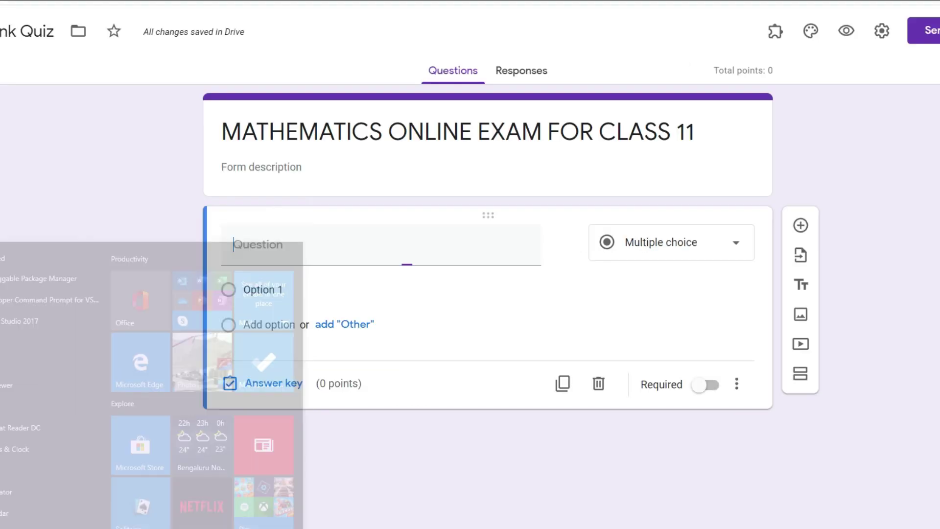
{"action": "key", "text": "ctrl+v"}
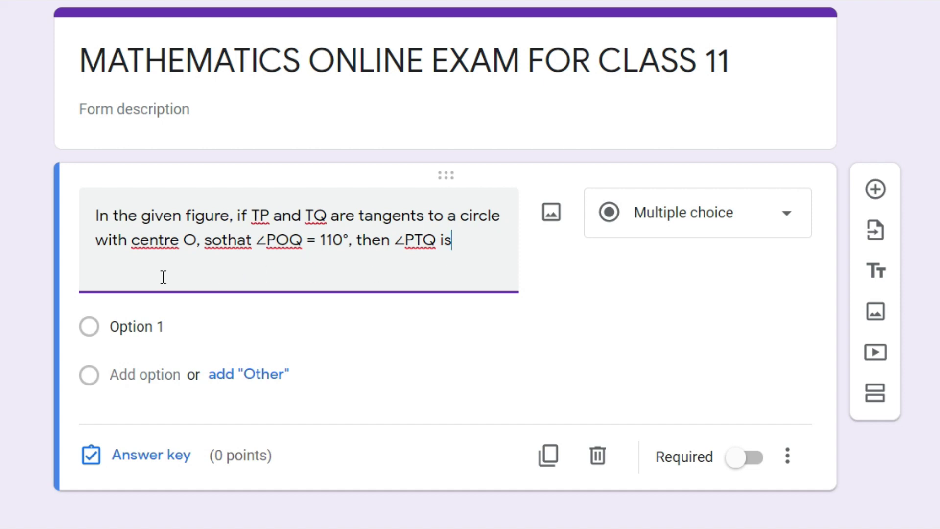
- Insert the circle image file "1" from the maths folder into the tangent question
{"action": "left_click", "coordinate": [549, 220]}
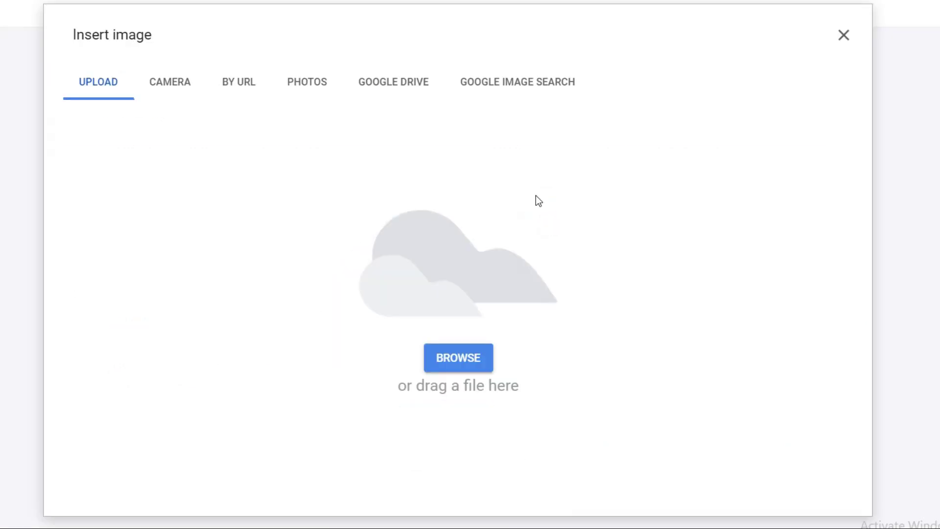
{"action": "left_click", "coordinate": [457, 367]}
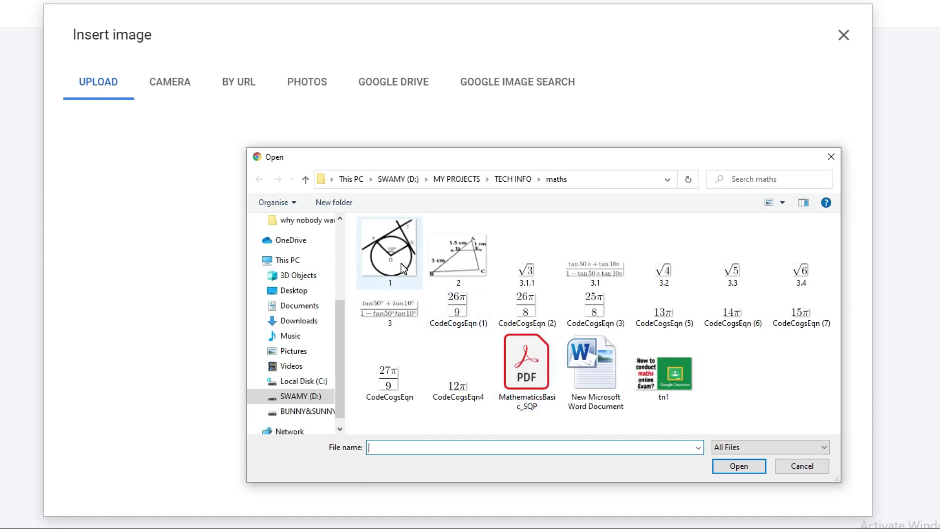
{"action": "left_click", "coordinate": [401, 263]}
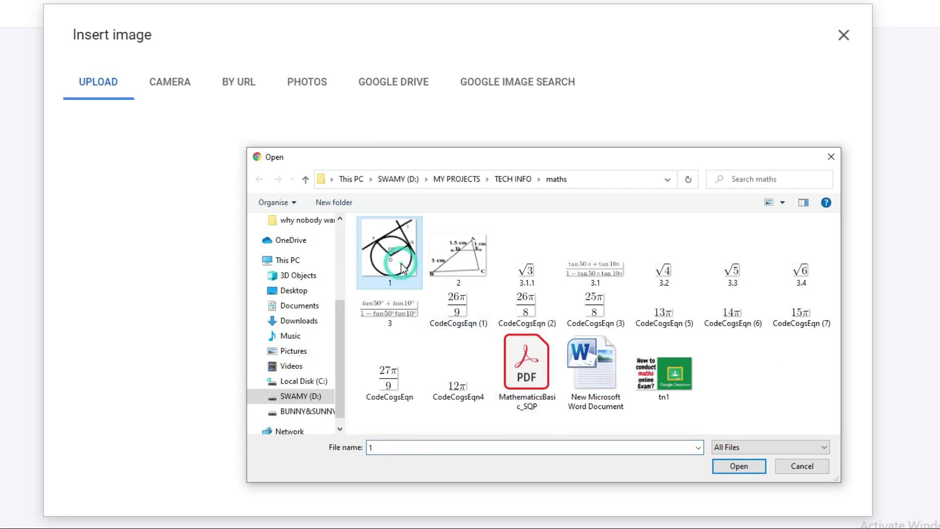
{"action": "left_click", "coordinate": [737, 471]}
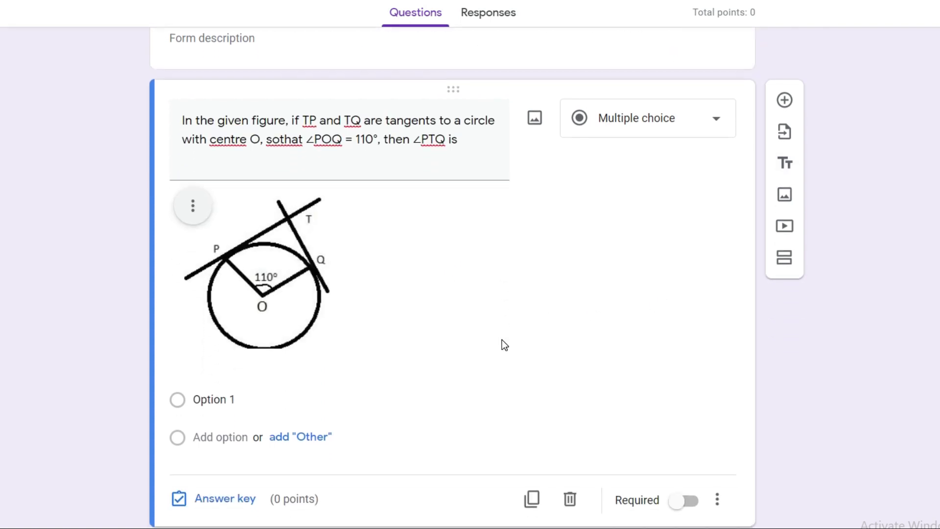
- Copy the answer 110° of question 3 from the PDF and append it to Option 1 of the tangent question
{"action": "left_click", "coordinate": [264, 401]}
{"action": "left_click", "coordinate": [264, 401]}
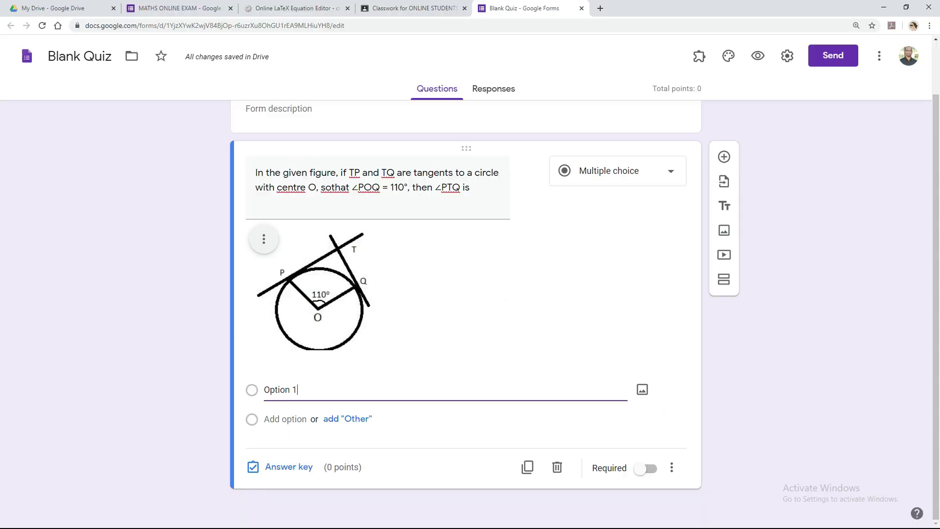
{"action": "key", "text": "super"}
{"action": "left_click", "coordinate": [518, 518]}
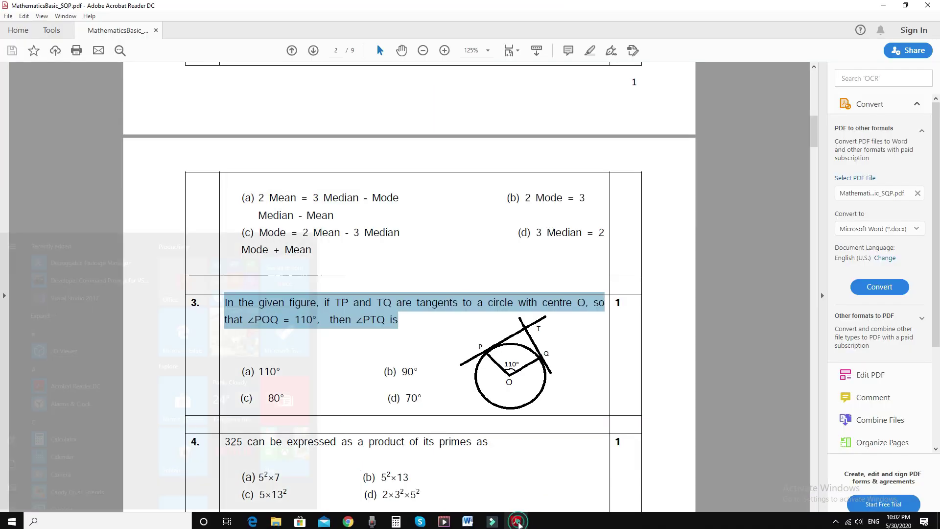
{"action": "left_click_drag", "start_coordinate": [289, 372], "coordinate": [261, 374]}
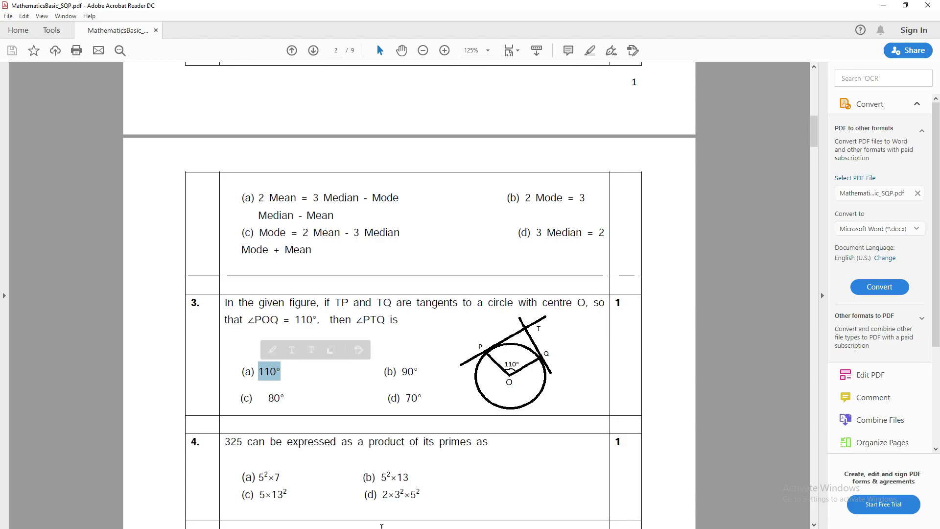
{"action": "key", "text": "alt+Tab"}
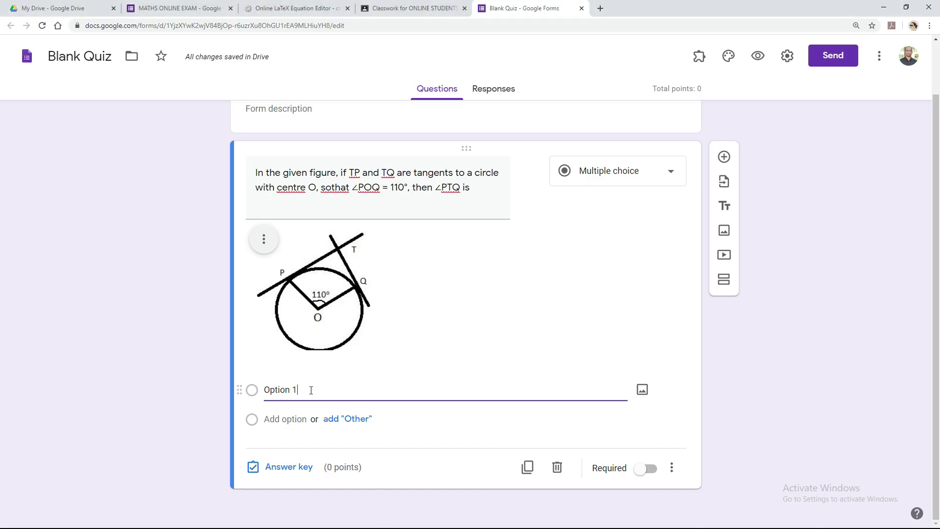
{"action": "key", "text": "ctrl+v"}
{"action": "left_click", "coordinate": [299, 390]}
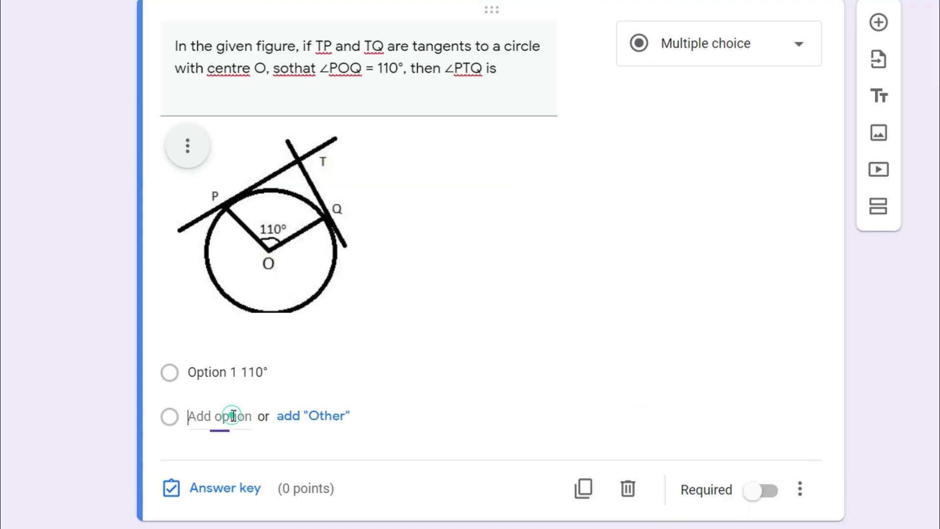
- Add Option 2 to the tangent question and append the answer 90° copied from the PDF
{"action": "left_click", "coordinate": [293, 417]}
{"action": "left_click", "coordinate": [340, 414]}
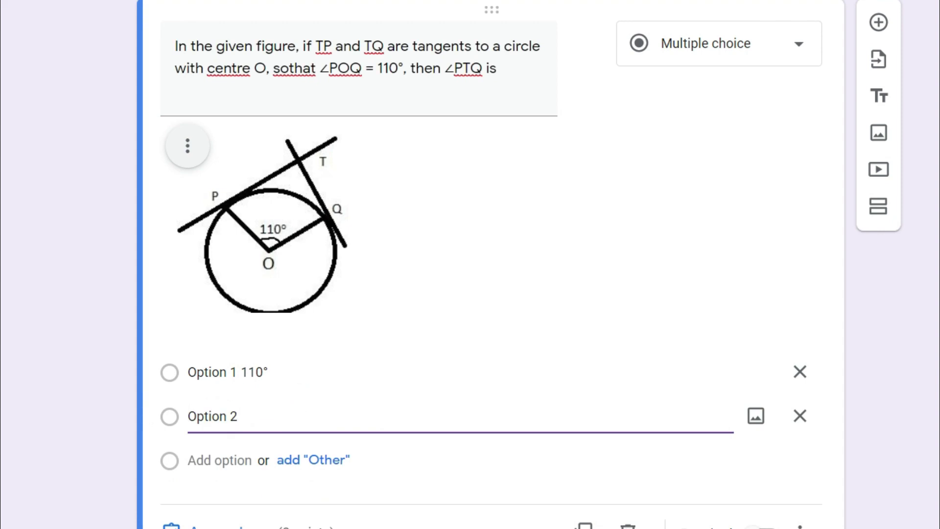
{"action": "key", "text": "alt+Tab"}
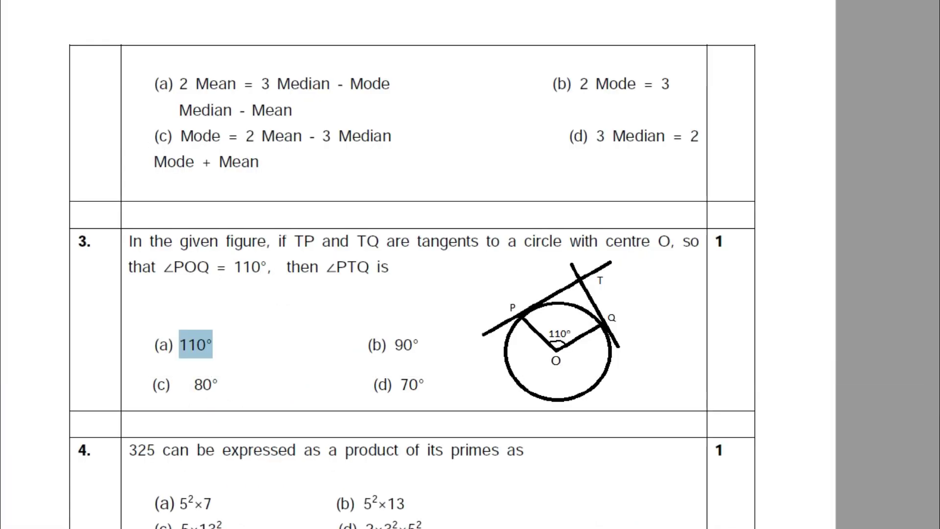
{"action": "mouse_move", "coordinate": [431, 343]}
{"action": "left_mouse_down"}
{"action": "mouse_move", "coordinate": [386, 344]}
{"action": "mouse_move", "coordinate": [398, 346]}
{"action": "left_mouse_up"}
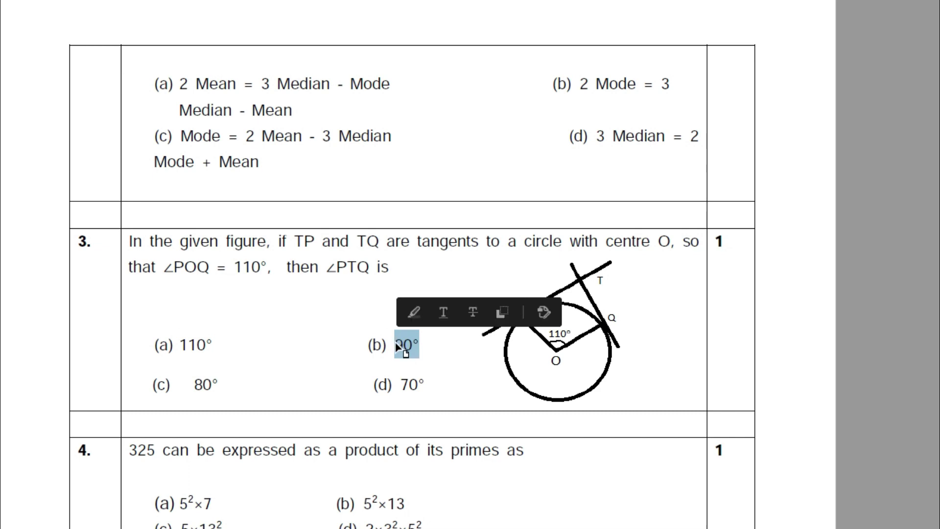
{"action": "key", "text": "alt+Tab"}
{"action": "left_click", "coordinate": [270, 411]}
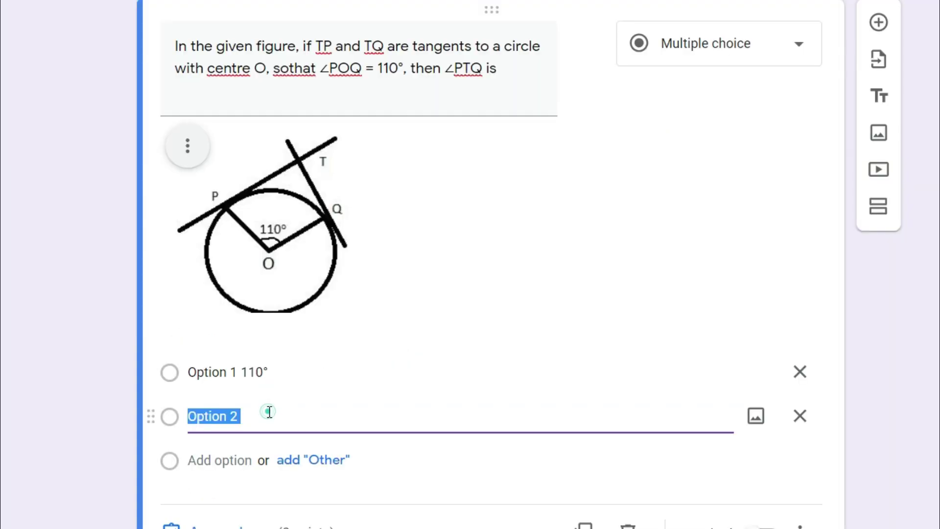
{"action": "key", "text": "ctrl+v"}
- Add Option 3 to the tangent question and append the answer 80° copied from the PDF
{"action": "scroll", "coordinate": [232, 413], "scroll_direction": "down", "scroll_amount": 1}
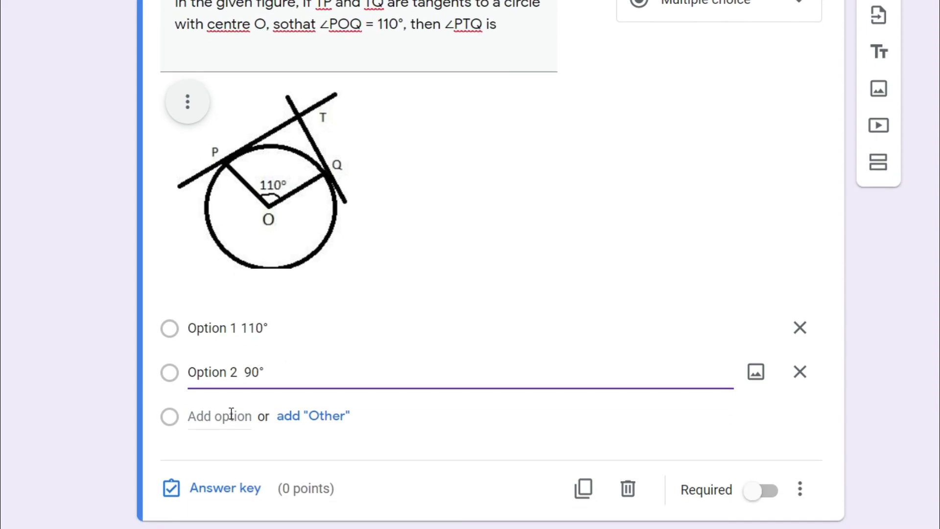
{"action": "left_click", "coordinate": [232, 414]}
{"action": "left_click", "coordinate": [289, 415]}
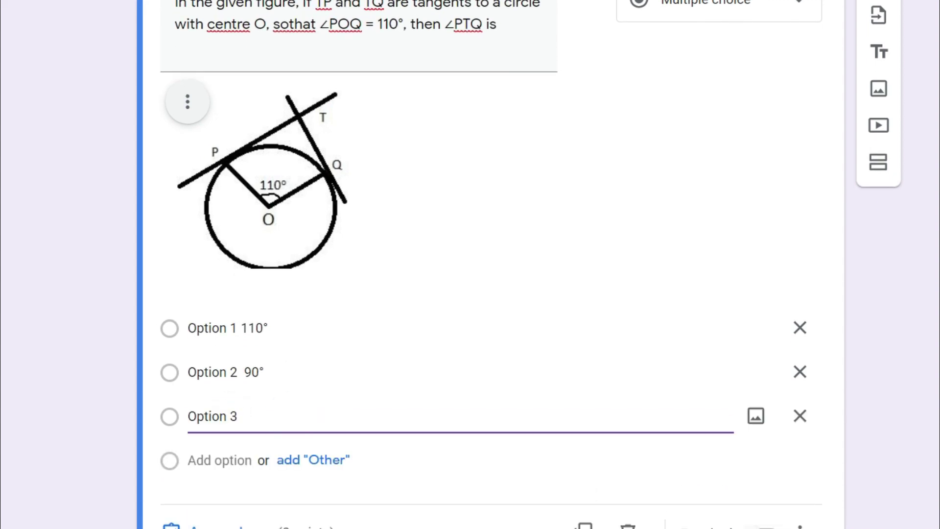
{"action": "key", "text": "alt+Tab"}
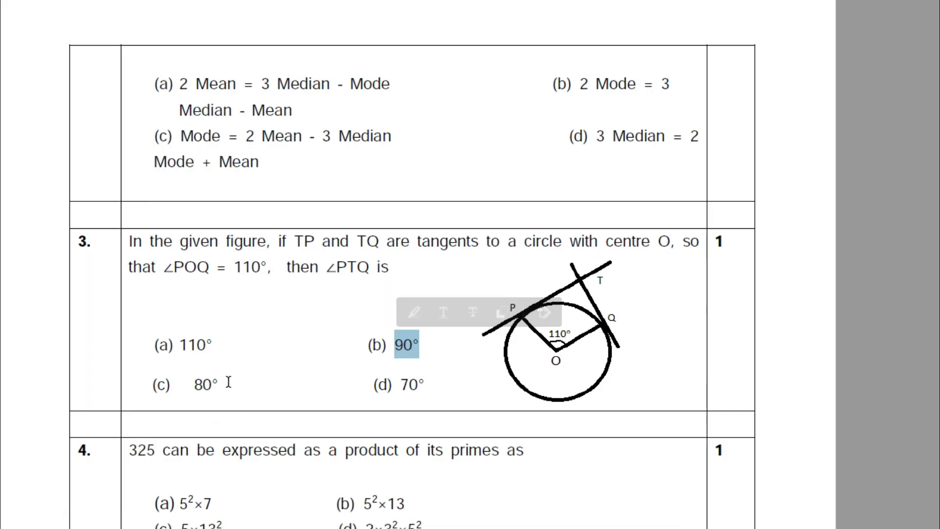
{"action": "left_click_drag", "start_coordinate": [229, 382], "coordinate": [198, 387]}
{"action": "key", "text": "alt+Tab"}
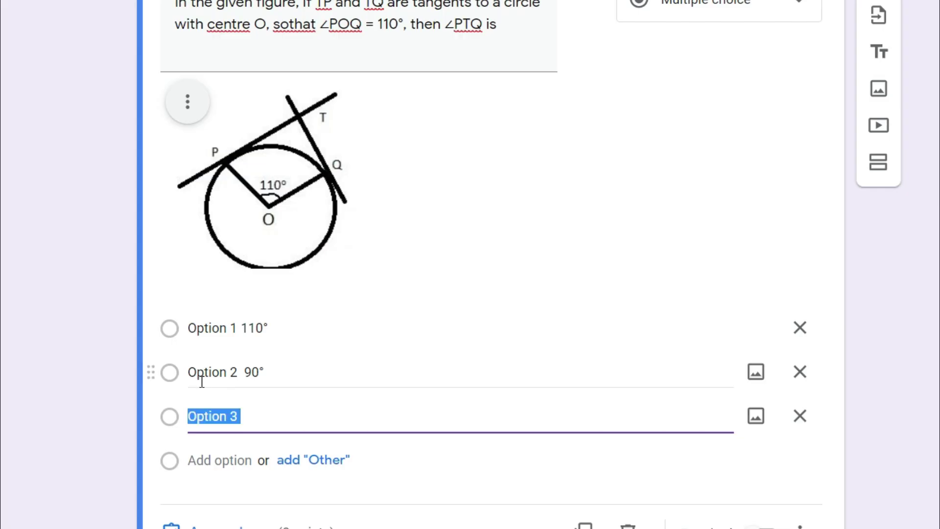
{"action": "left_click", "coordinate": [253, 410]}
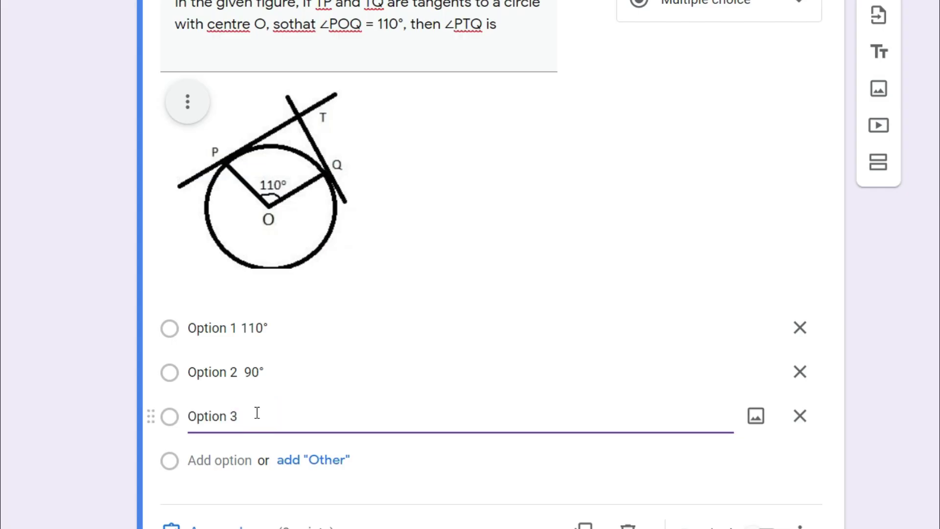
{"action": "key", "text": "ctrl+v"}
- Add Option 4 to the tangent question and append the answer 70° copied from the PDF
{"action": "left_click", "coordinate": [231, 457]}
{"action": "left_click", "coordinate": [260, 455]}
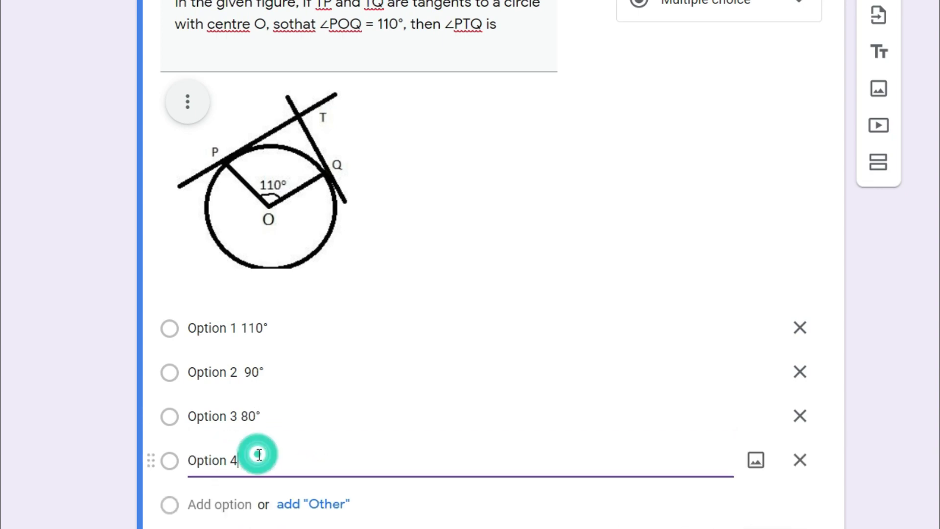
{"action": "key", "text": "alt+Tab"}
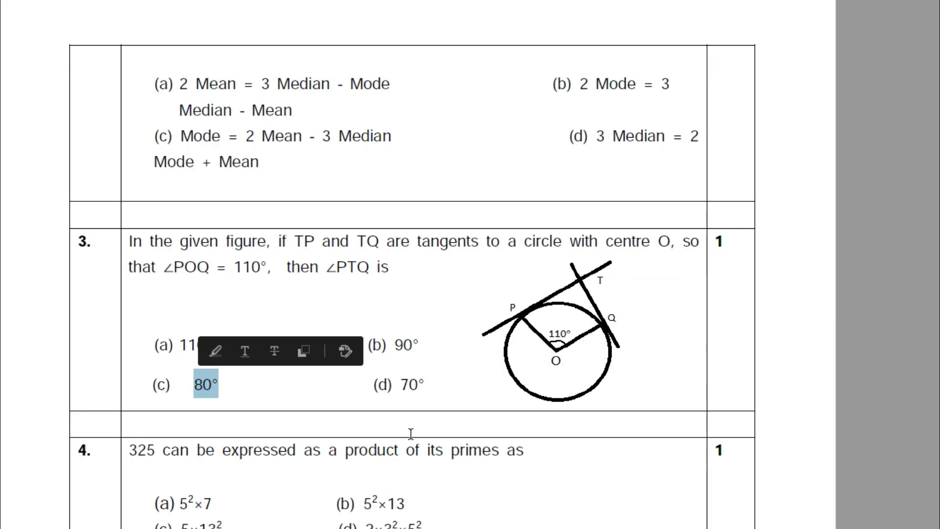
{"action": "left_click_drag", "start_coordinate": [424, 385], "coordinate": [401, 386]}
{"action": "key", "text": "ctrl+c"}
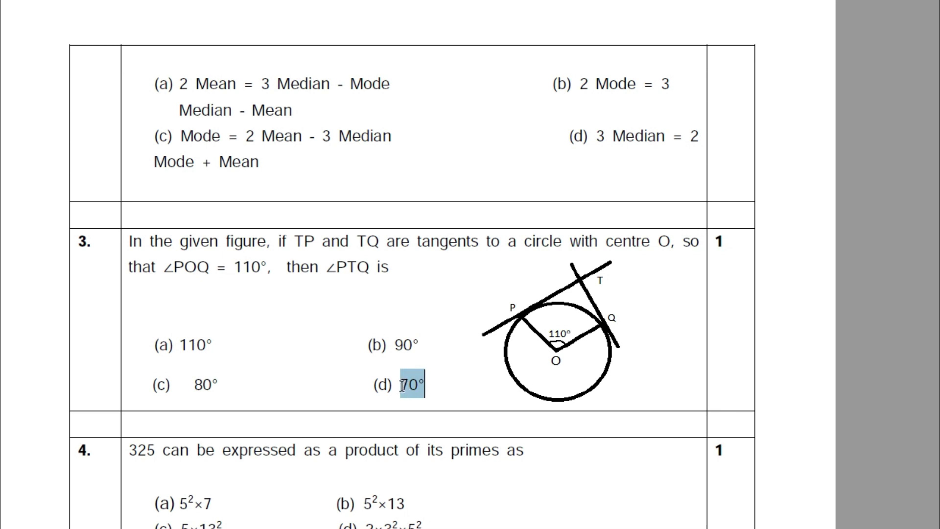
{"action": "key", "text": "alt+Tab"}
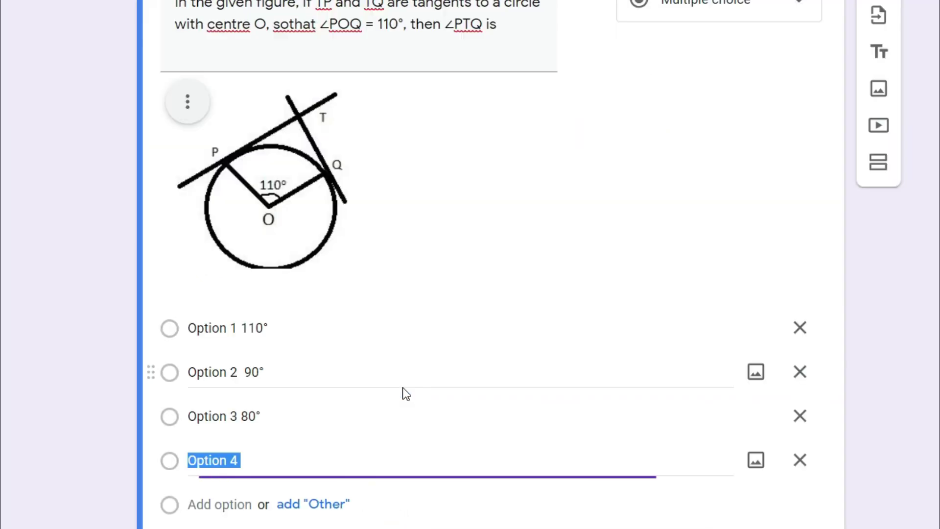
{"action": "left_click", "coordinate": [278, 450]}
{"action": "key", "text": "ctrl+v"}
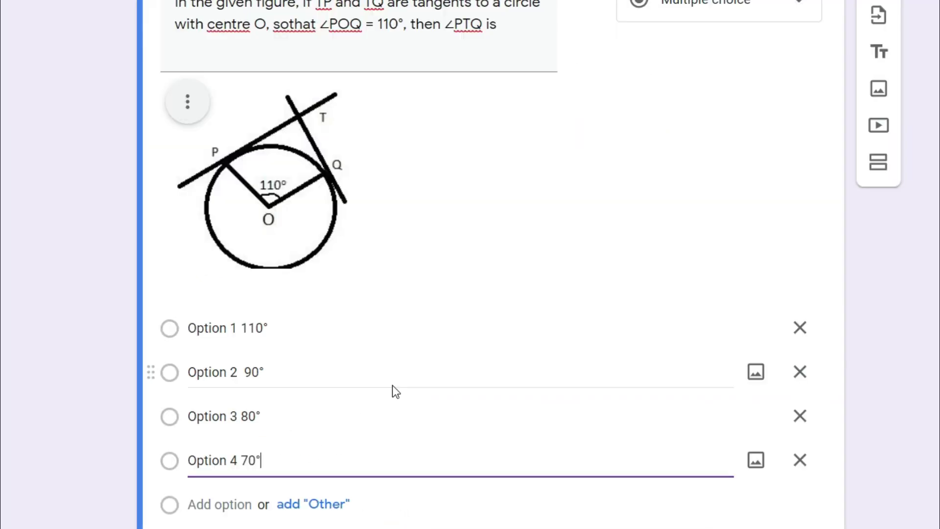
- In the tangent question's answer key, mark Option 4 70° as correct and set its value to 1 point
{"action": "scroll", "coordinate": [397, 374], "scroll_direction": "down", "scroll_amount": 2}
{"action": "scroll", "coordinate": [398, 342], "scroll_direction": "up", "scroll_amount": 5}
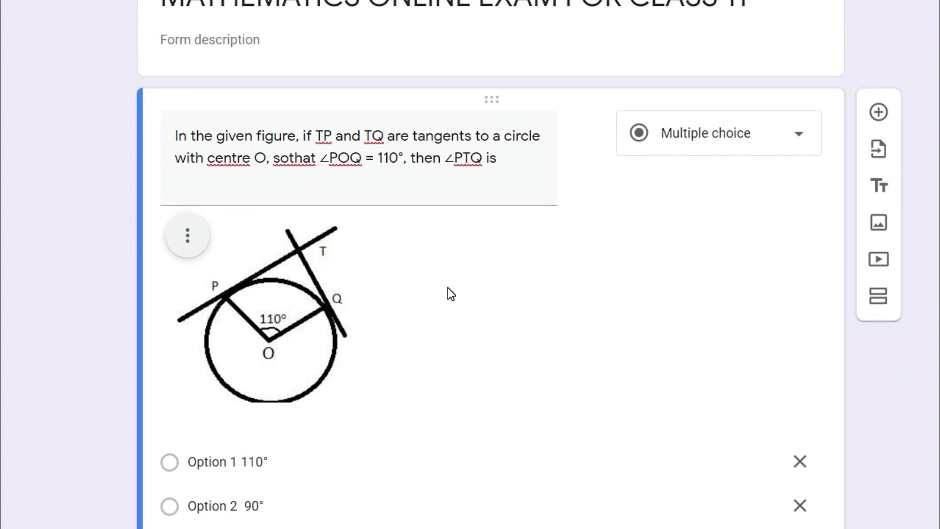
{"action": "scroll", "coordinate": [448, 287], "scroll_direction": "down", "scroll_amount": 4}
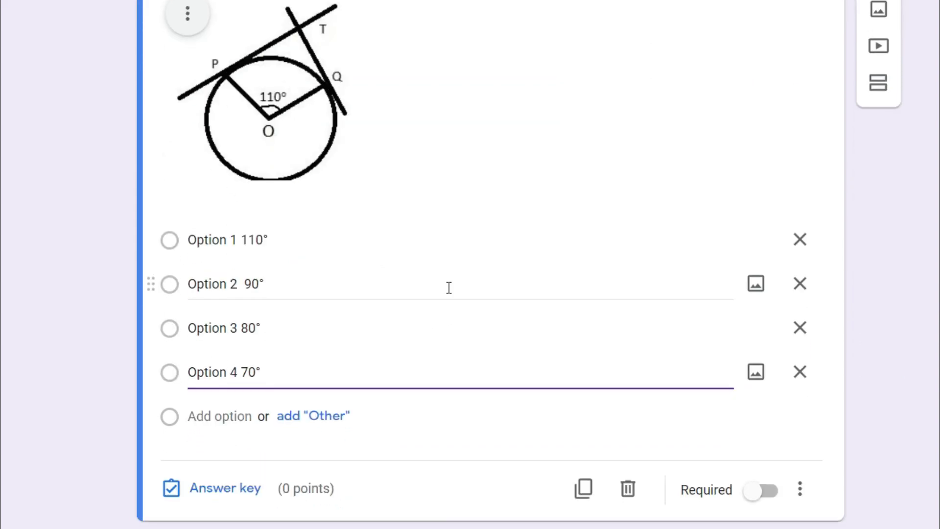
{"action": "left_click", "coordinate": [223, 496]}
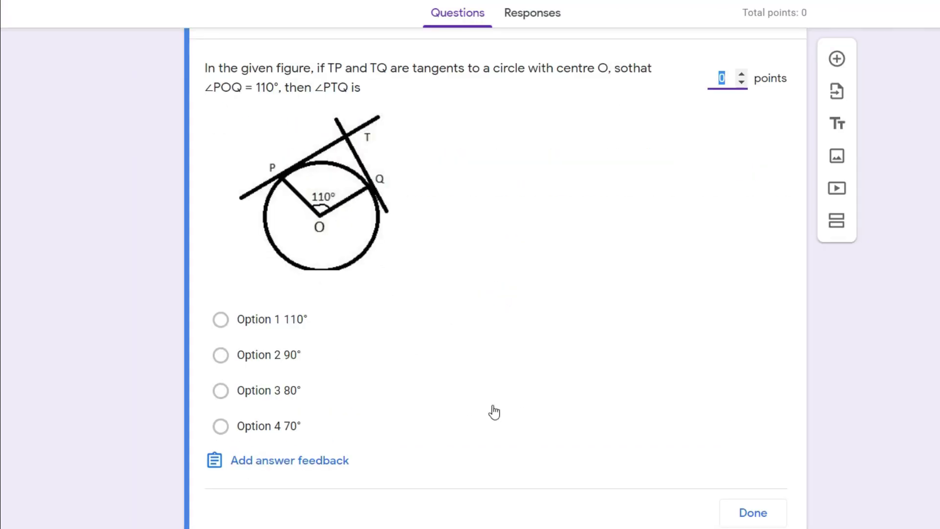
{"action": "left_click", "coordinate": [221, 426]}
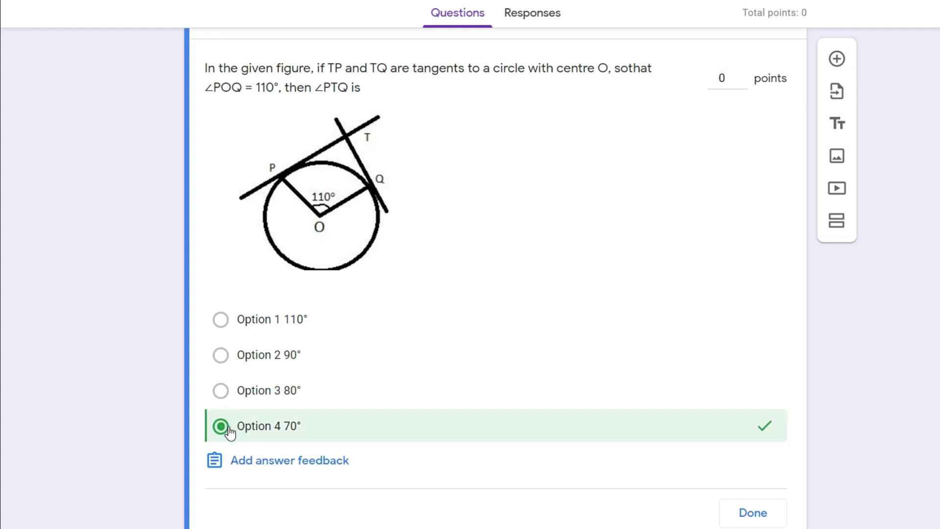
{"action": "left_click", "coordinate": [724, 78]}
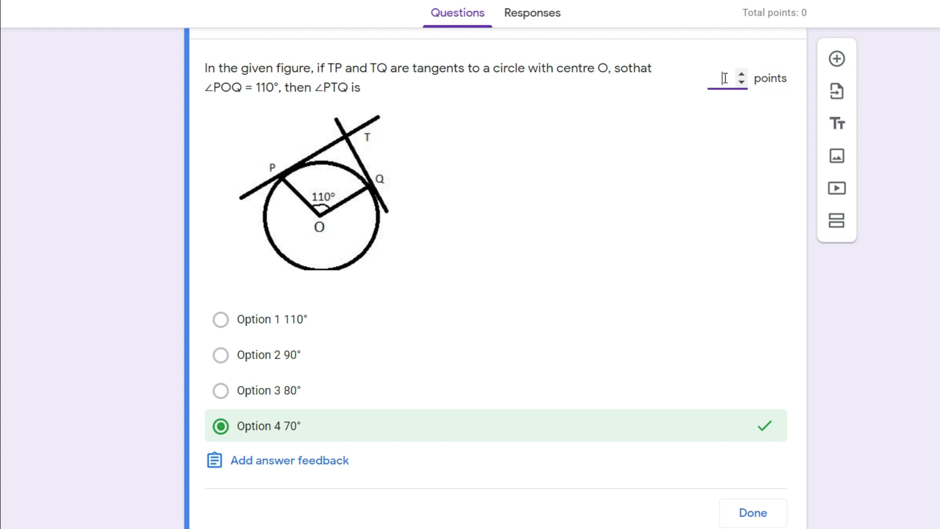
{"action": "left_click", "coordinate": [769, 522]}
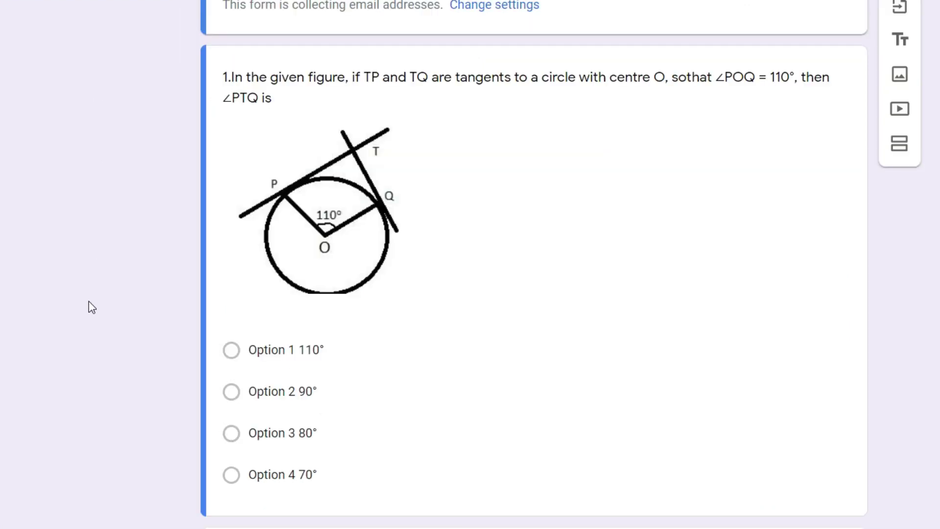
- Review question 2 in the MATHS ONLINE EXAM form, return to the Blank Quiz form and add a question below the tangent question
{"action": "scroll", "coordinate": [91, 308], "scroll_direction": "down", "scroll_amount": 10}
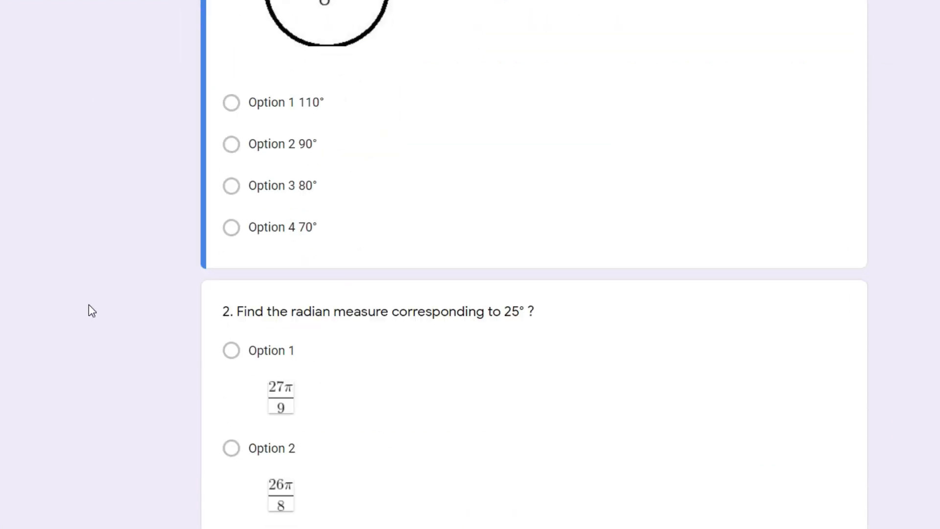
{"action": "scroll", "coordinate": [89, 305], "scroll_direction": "up", "scroll_amount": 2}
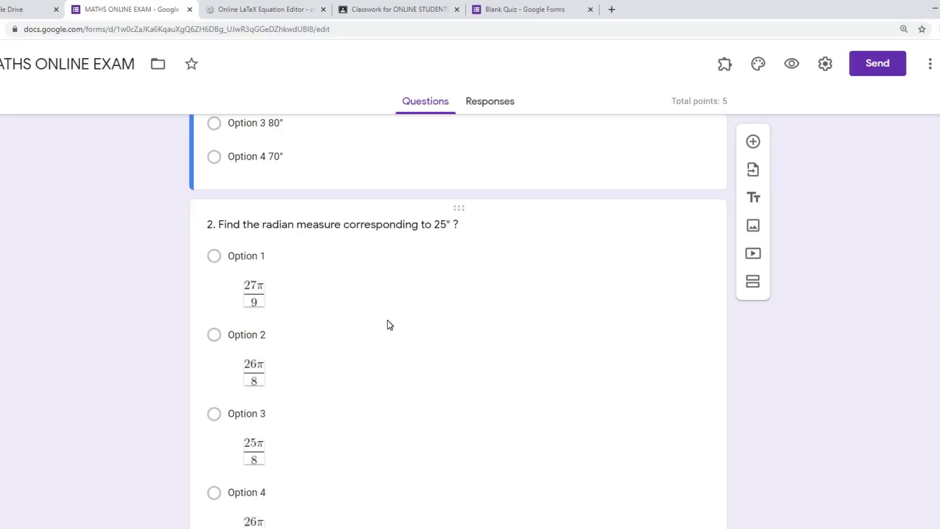
{"action": "left_click", "coordinate": [504, 13]}
{"action": "scroll", "coordinate": [539, 341], "scroll_direction": "down", "scroll_amount": 1}
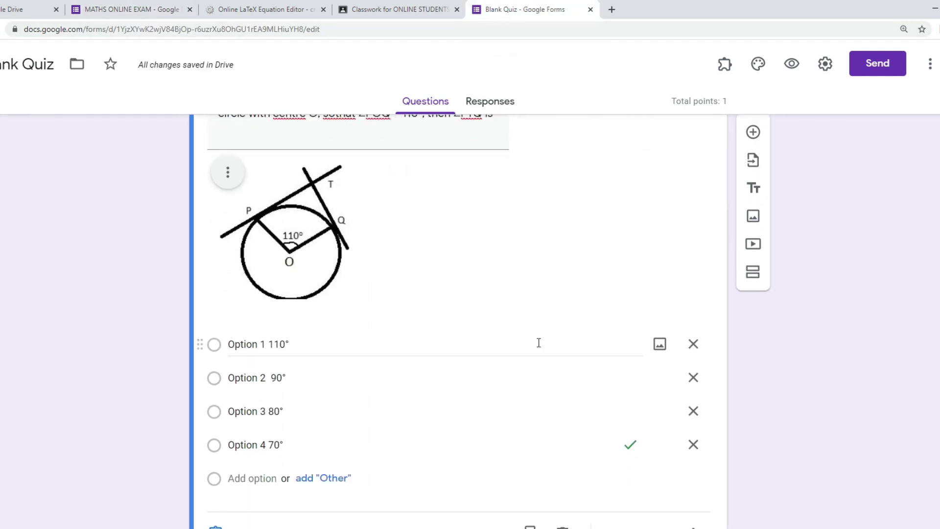
{"action": "left_click", "coordinate": [758, 142]}
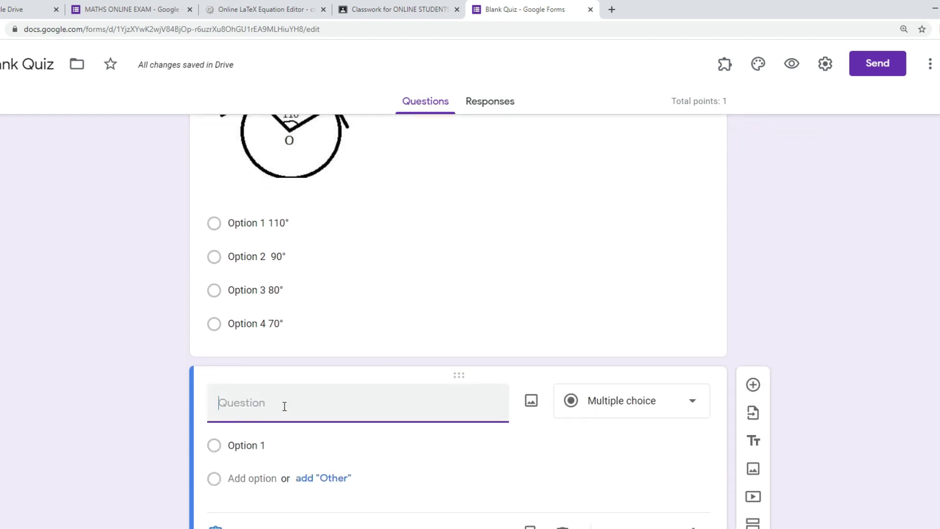
- Copy "2. Find the radian measure corresponding to 25° ?" from the MATHS ONLINE EXAM form into the new question, keeping it Multiple choice
{"action": "left_click", "coordinate": [107, 9]}
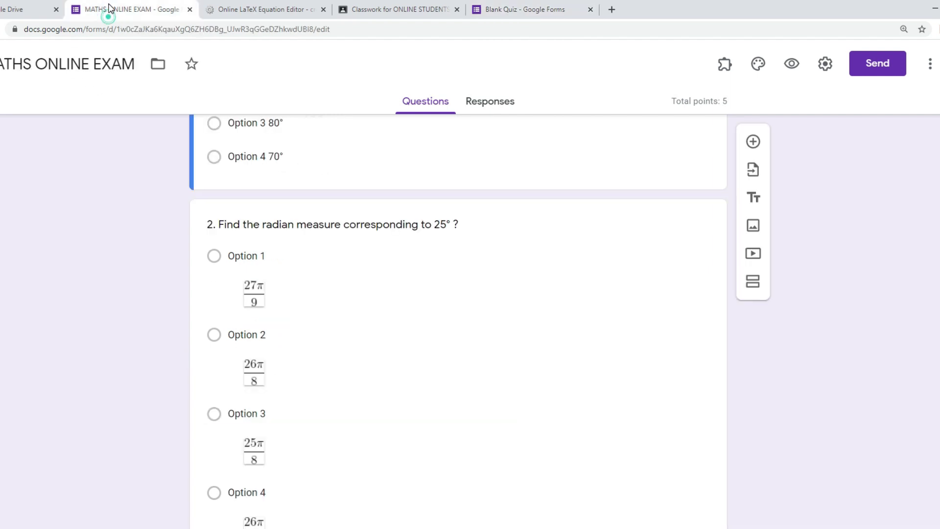
{"action": "left_click", "coordinate": [458, 225]}
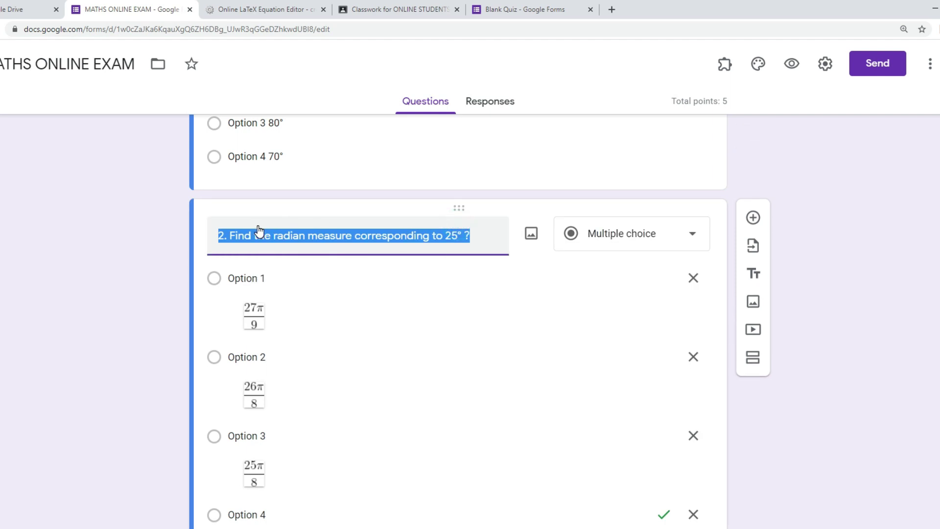
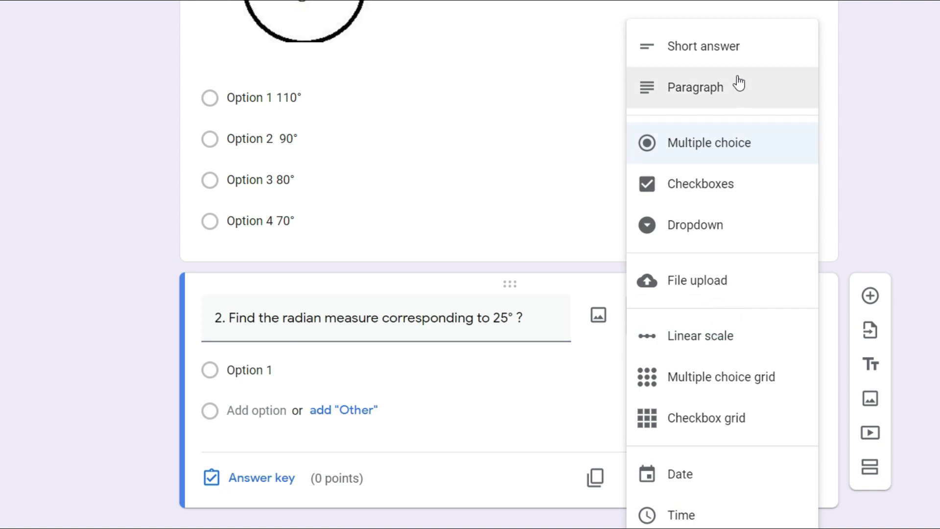
{"action": "left_click", "coordinate": [732, 149]}
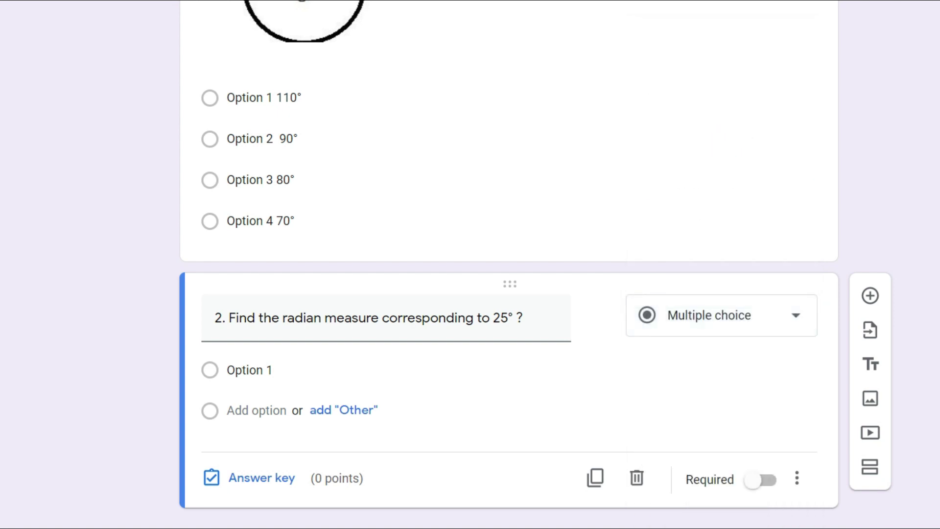
- Check Option 1 of question 2 in the MATHS ONLINE EXAM form and build the fraction 27π/9 in the codecogs equation editor
{"action": "left_click", "coordinate": [306, 370]}
{"action": "left_click", "coordinate": [305, 369]}
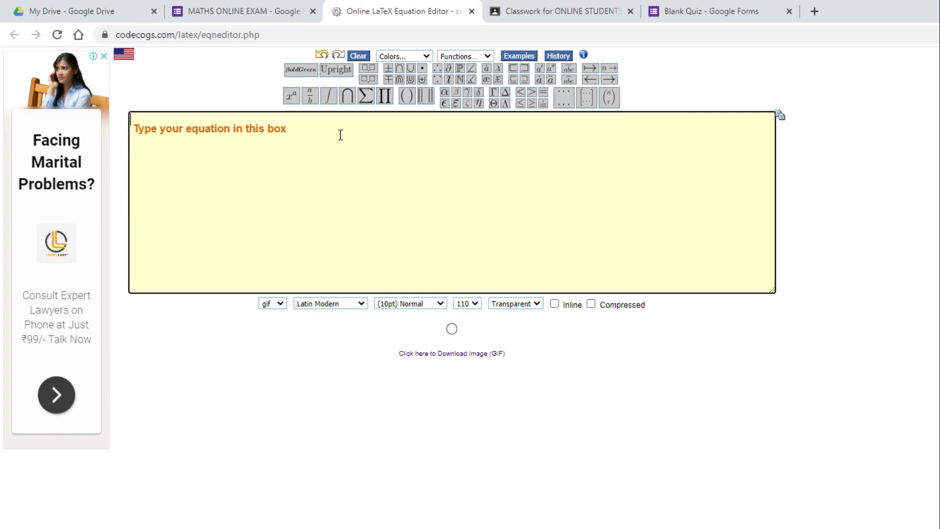
{"action": "left_click", "coordinate": [435, 266]}
{"action": "left_click", "coordinate": [243, 19]}
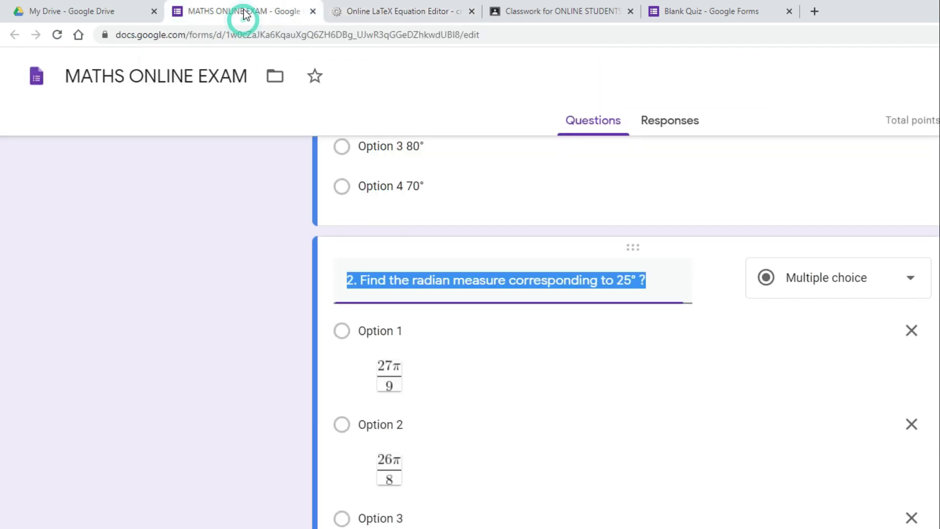
{"action": "left_click", "coordinate": [410, 14]}
{"action": "mouse_move", "coordinate": [306, 99]}
{"action": "left_click", "coordinate": [258, 89]}
{"action": "type", "text": "27}{}"}
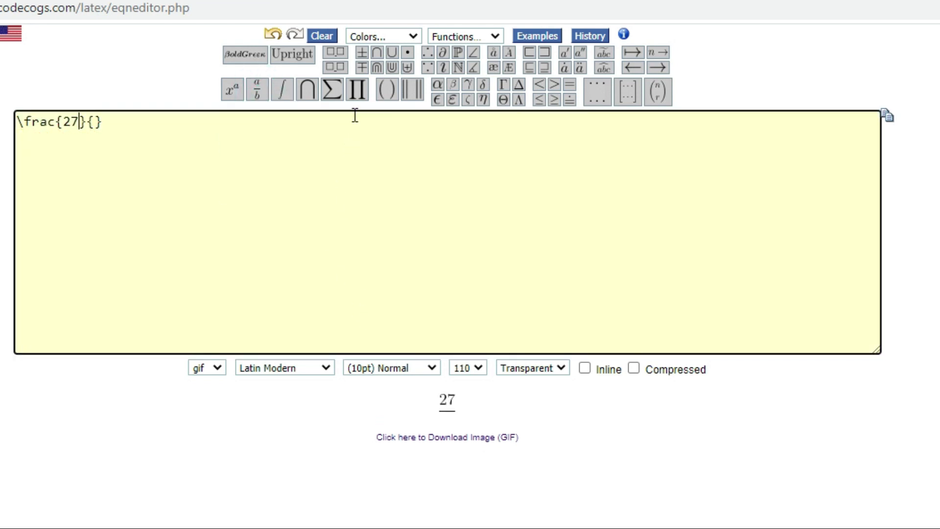
{"action": "mouse_move", "coordinate": [386, 98]}
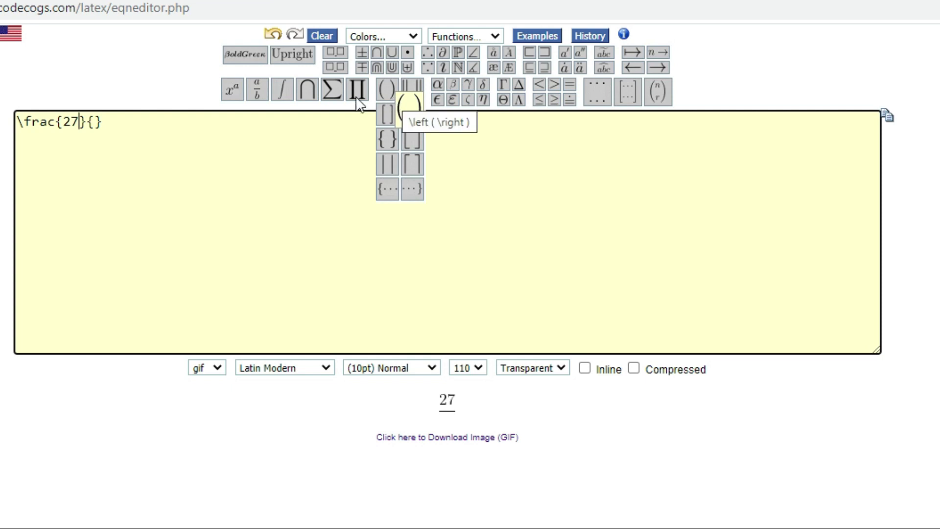
{"action": "mouse_move", "coordinate": [455, 92]}
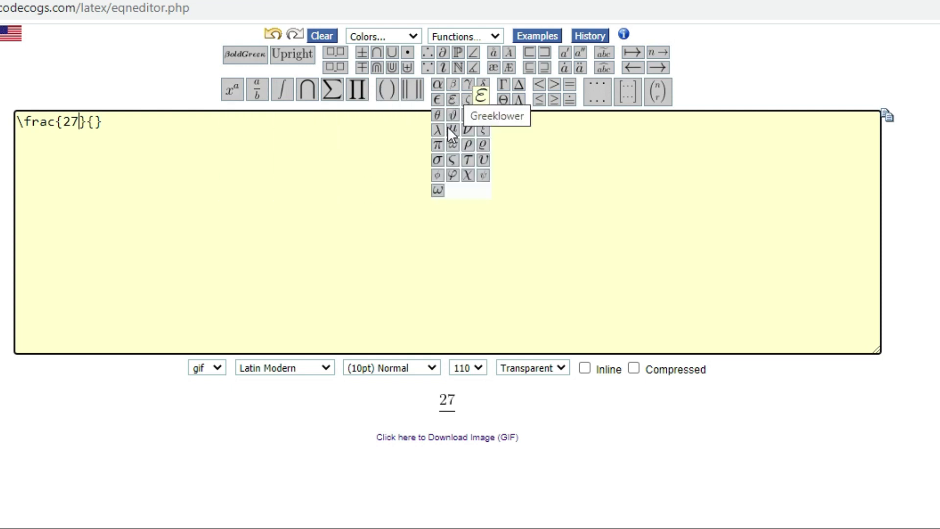
{"action": "left_click", "coordinate": [437, 145]}
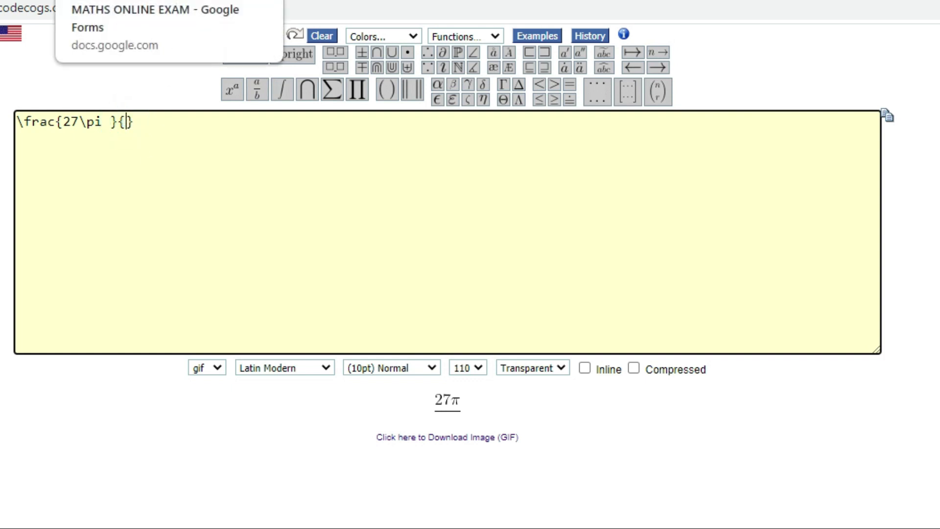
{"action": "type", "text": "9"}
{"action": "left_click", "coordinate": [430, 395]}
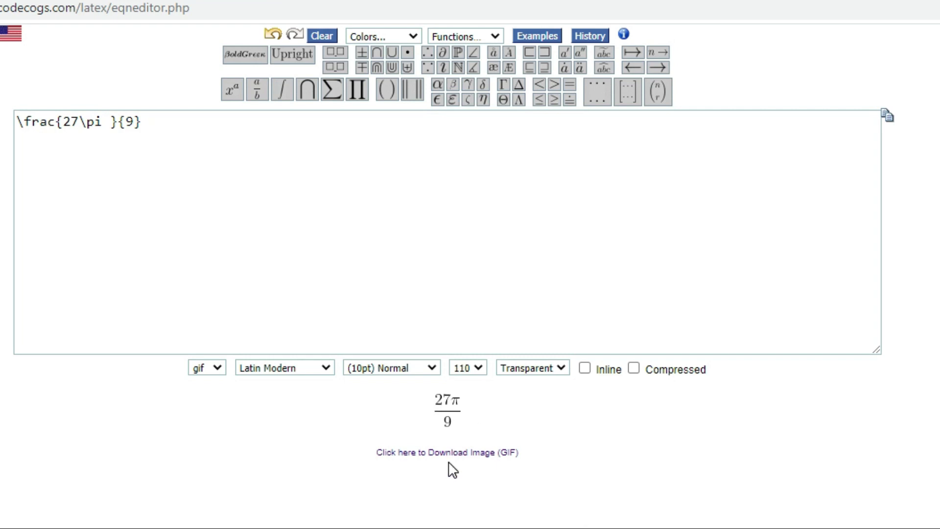
- Set the equation's output format to png and download the image as 1.1 into the maths folder
{"action": "left_click", "coordinate": [200, 371]}
{"action": "left_click", "coordinate": [197, 393]}
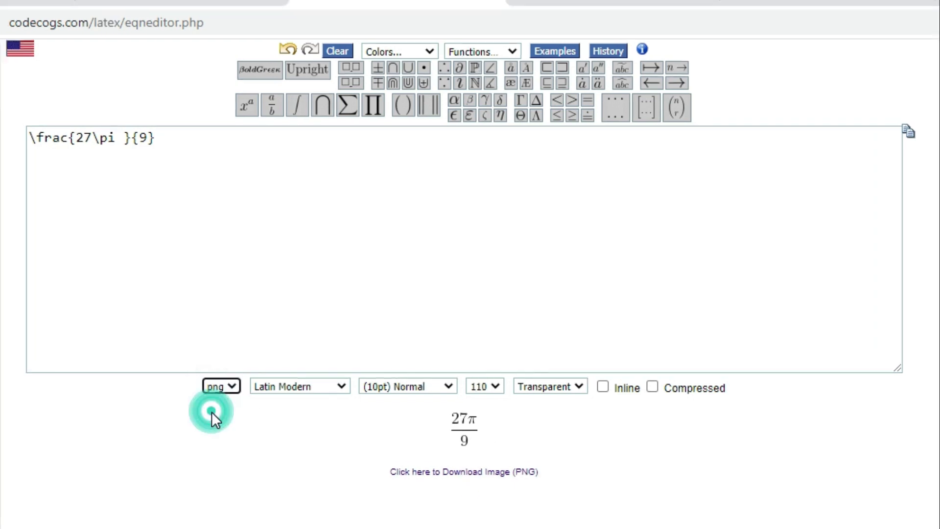
{"action": "left_click", "coordinate": [470, 474]}
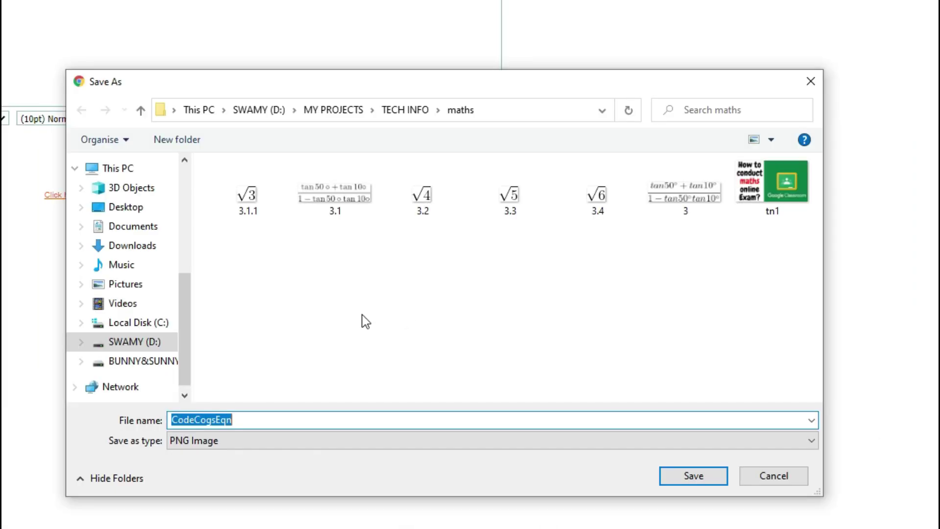
{"action": "type", "text": "1.1"}
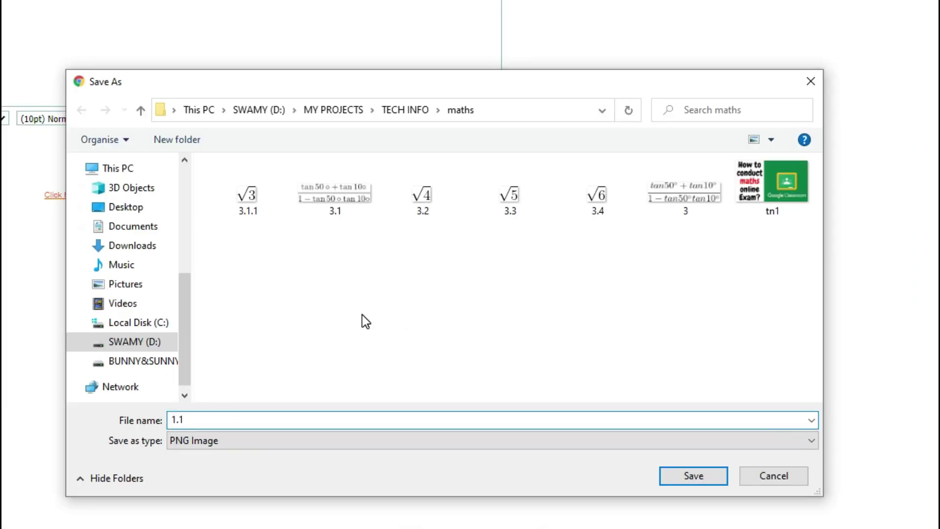
{"action": "left_click", "coordinate": [690, 478]}
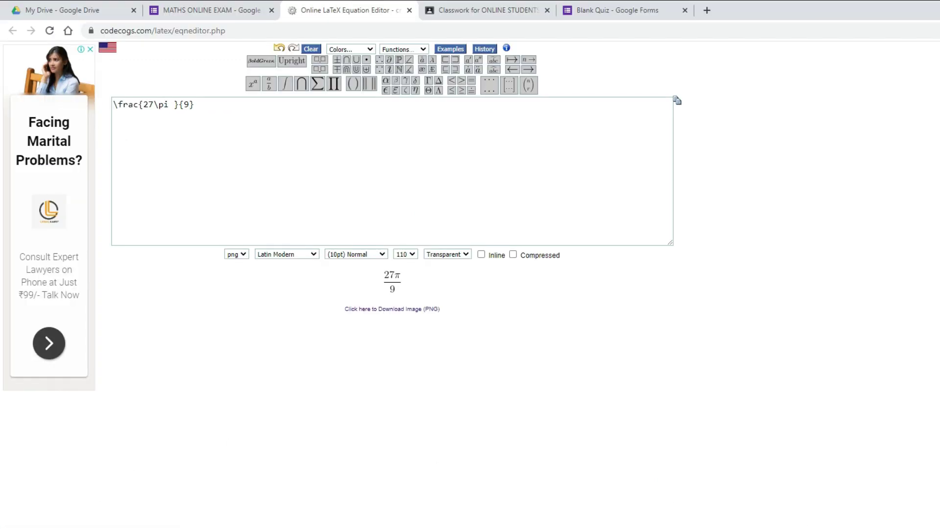
- Return to the Blank Quiz form and add the image file 1.1 to Option 1 of the radian question
{"action": "left_click", "coordinate": [615, 11]}
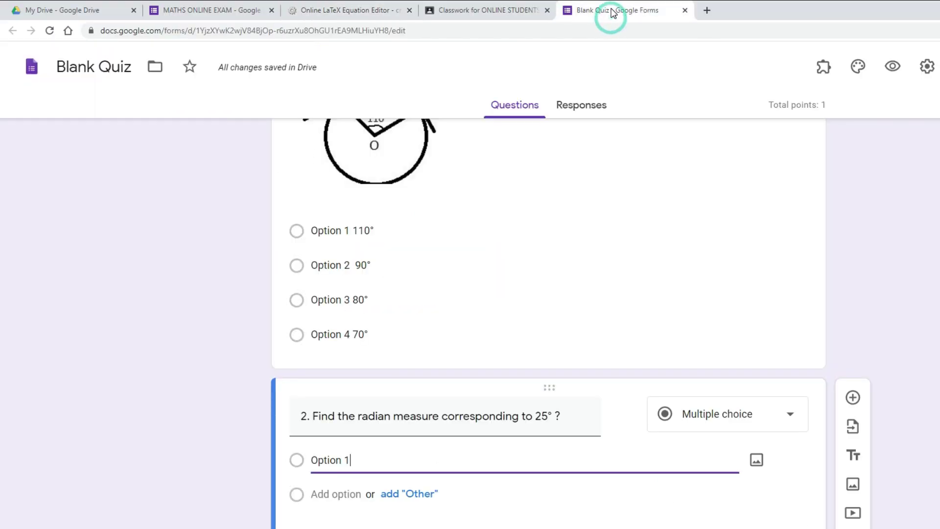
{"action": "left_click", "coordinate": [251, 359]}
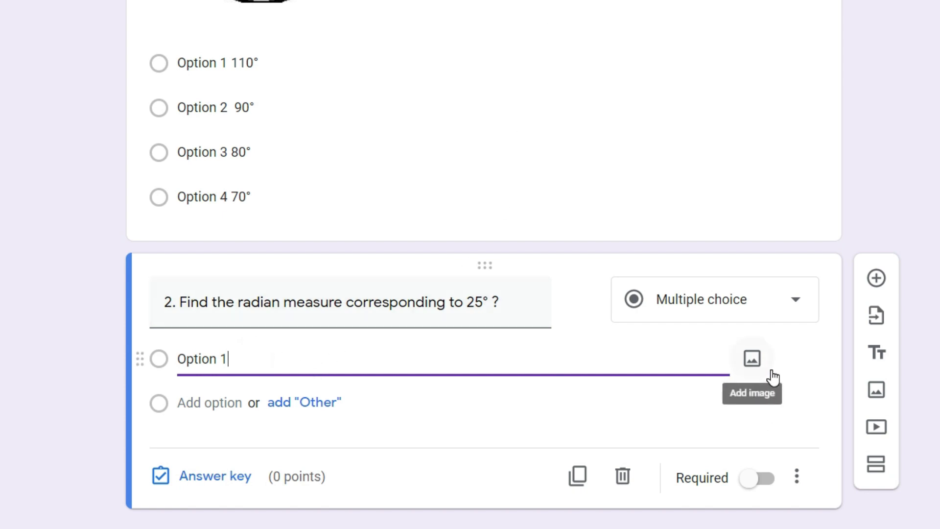
{"action": "left_click", "coordinate": [754, 368]}
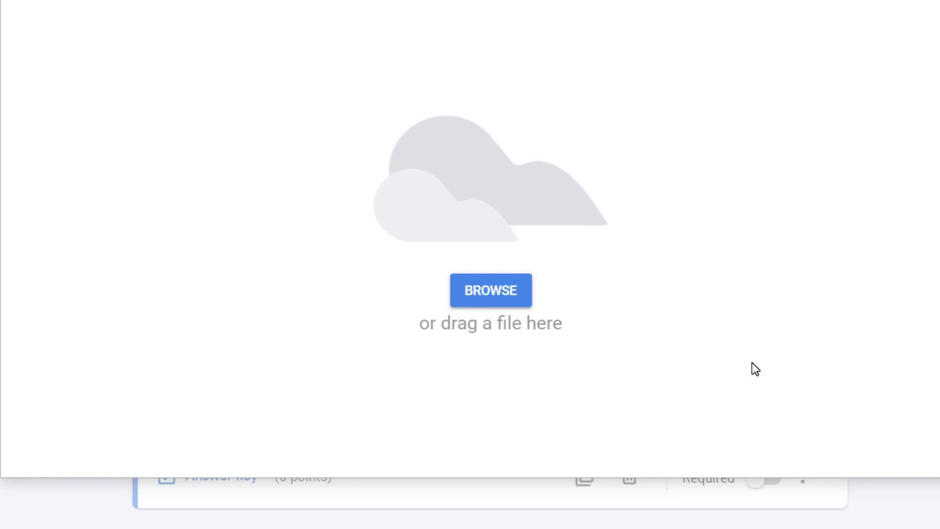
{"action": "left_click", "coordinate": [521, 292]}
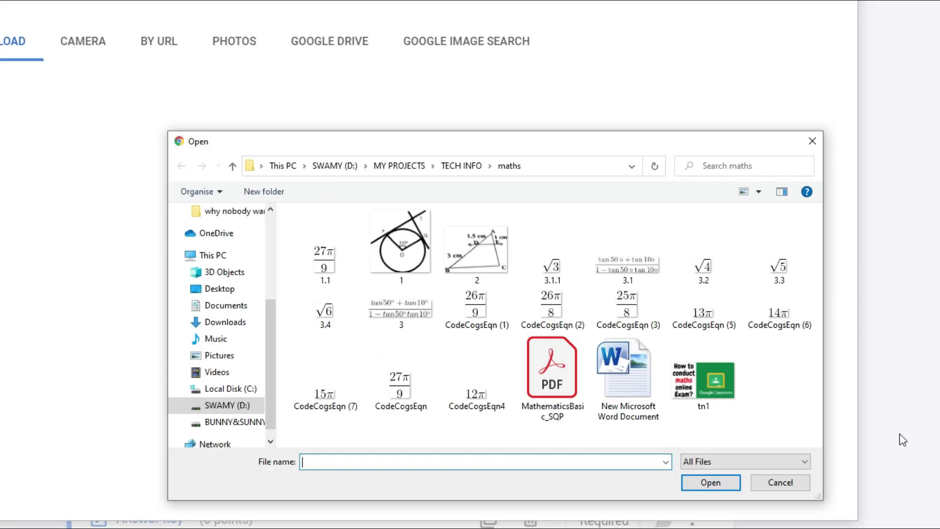
{"action": "left_click", "coordinate": [331, 275]}
{"action": "left_click", "coordinate": [709, 486]}
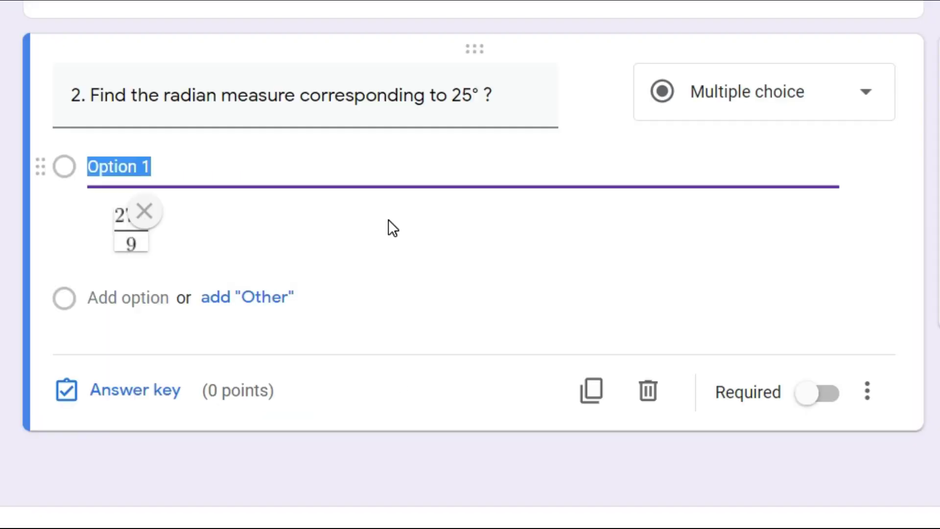
{"action": "left_click", "coordinate": [388, 217]}
- Add Option 2 to the radian question and attach the 26π/8 image, CodeCogsEqn (2)
{"action": "left_click", "coordinate": [154, 298]}
{"action": "left_click", "coordinate": [194, 297]}
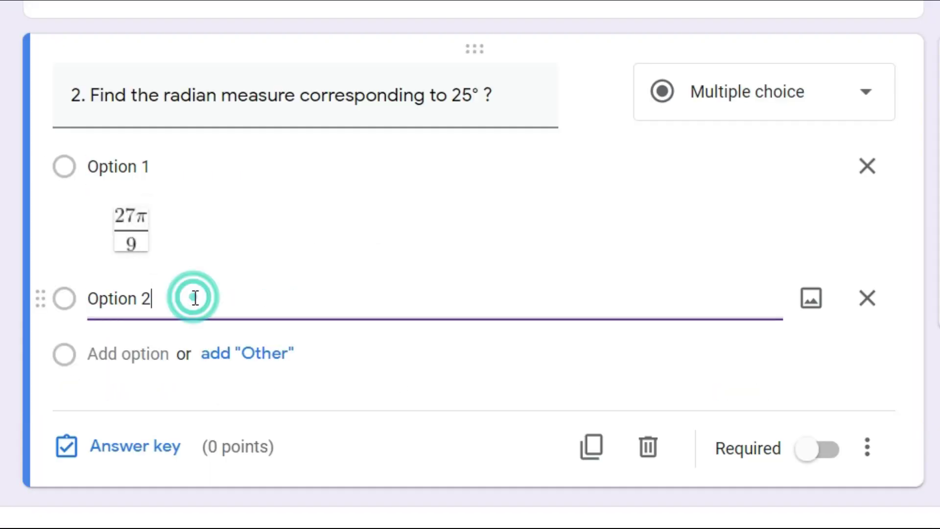
{"action": "left_click", "coordinate": [800, 303]}
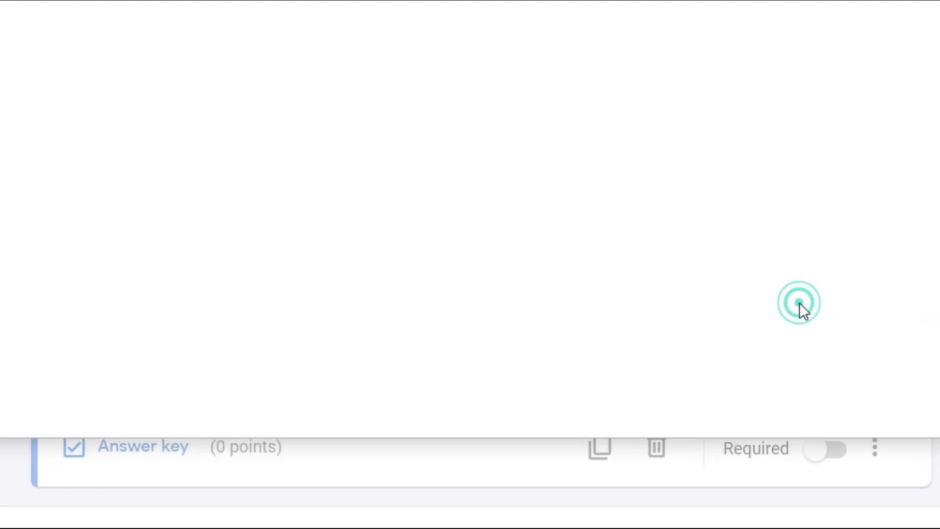
{"action": "left_click", "coordinate": [451, 309]}
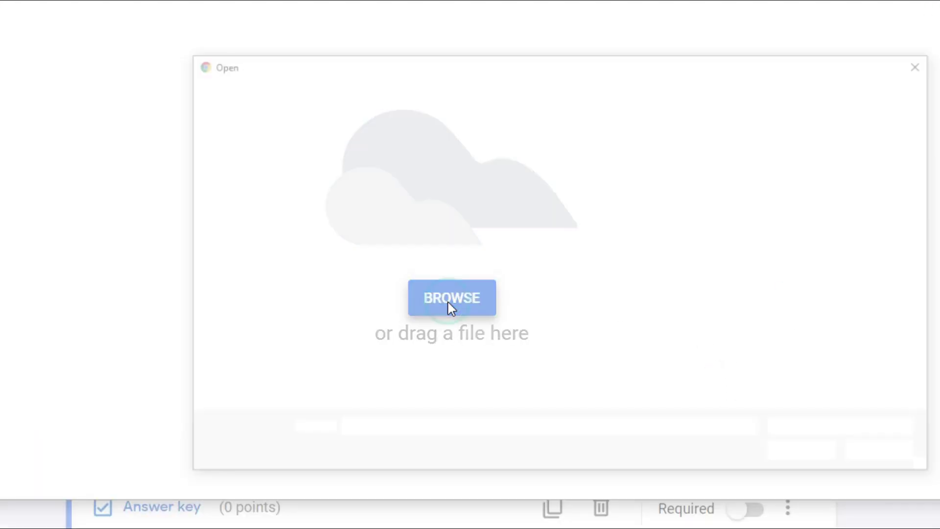
{"action": "left_click", "coordinate": [625, 250]}
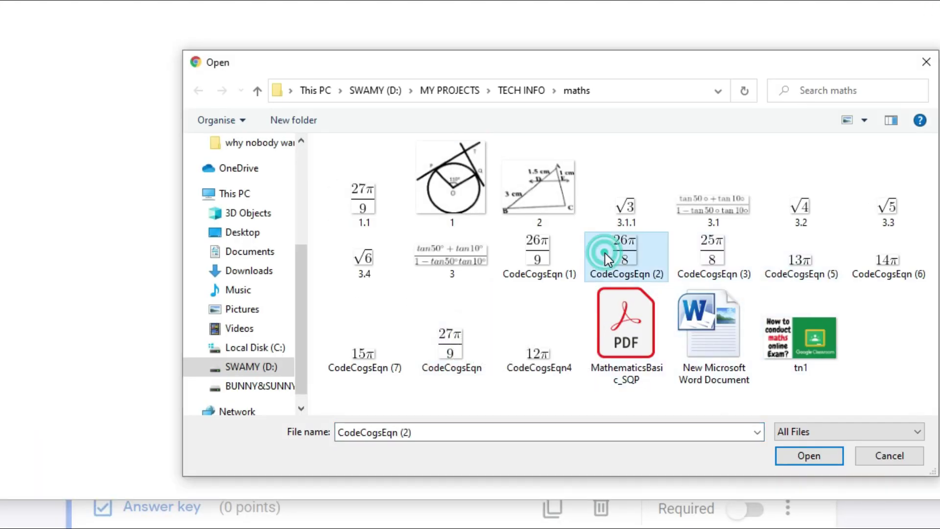
{"action": "left_click", "coordinate": [797, 453]}
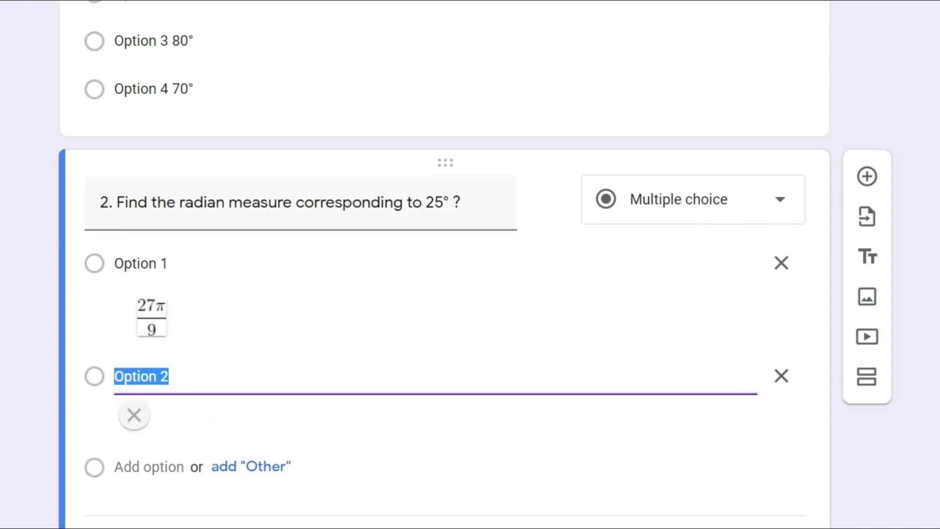
- Add Option 3 to the radian question and attach the 25π/8 image, CodeCogsEqn (3)
{"action": "left_click", "coordinate": [153, 402]}
{"action": "left_click", "coordinate": [206, 405]}
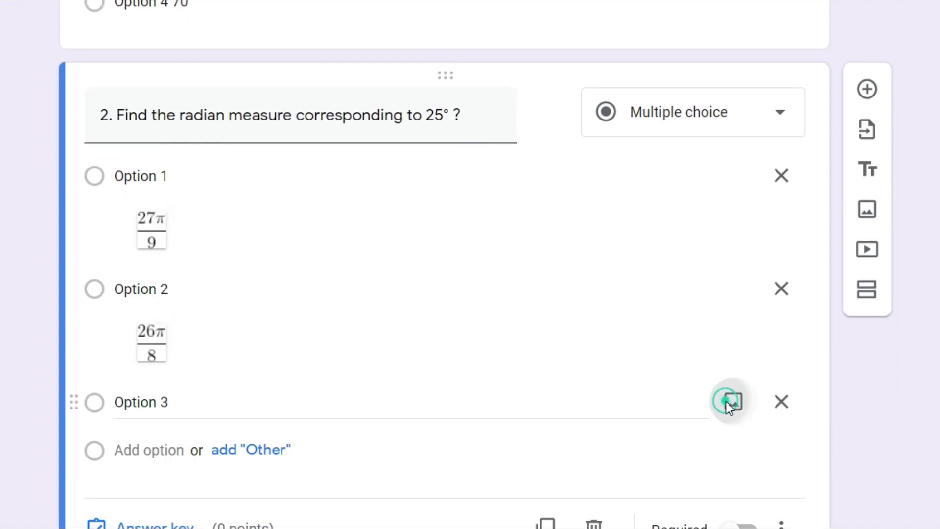
{"action": "left_click", "coordinate": [733, 402]}
{"action": "left_click", "coordinate": [451, 309]}
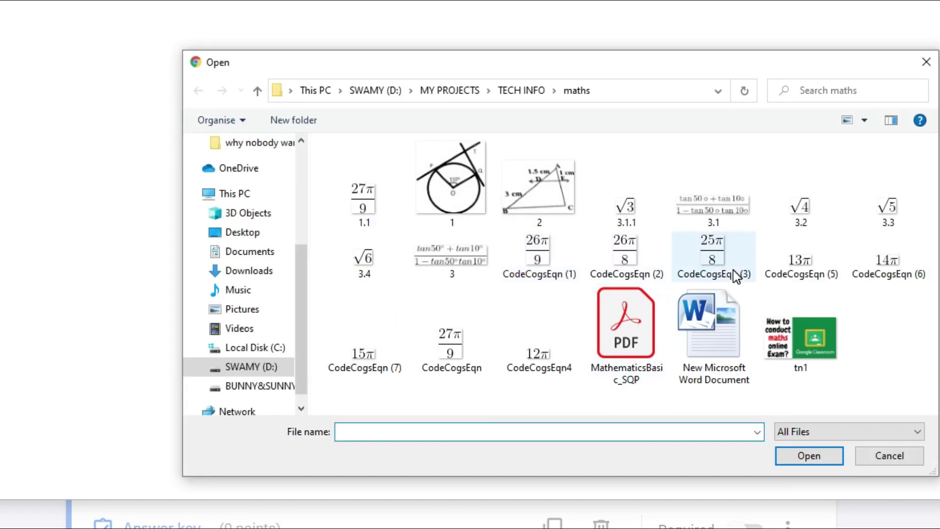
{"action": "left_click", "coordinate": [728, 251]}
{"action": "left_click", "coordinate": [789, 457]}
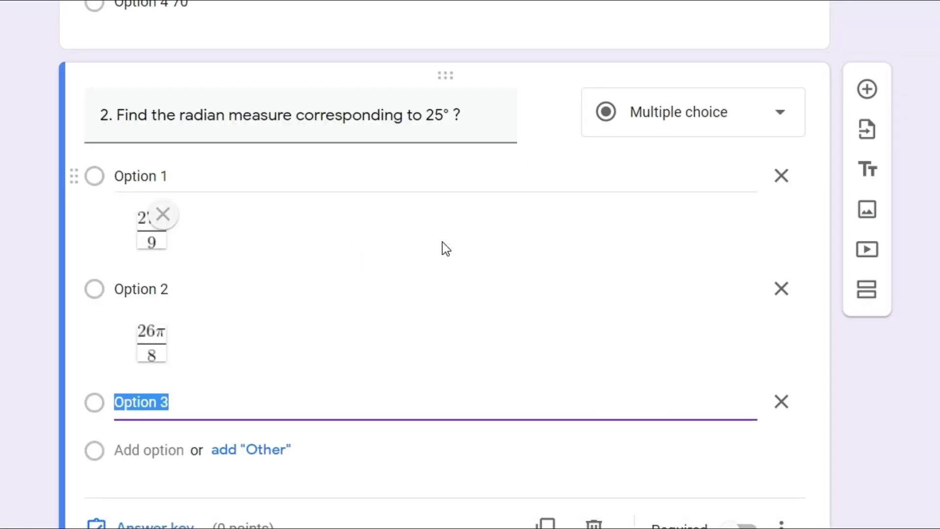
{"action": "left_click", "coordinate": [199, 416]}
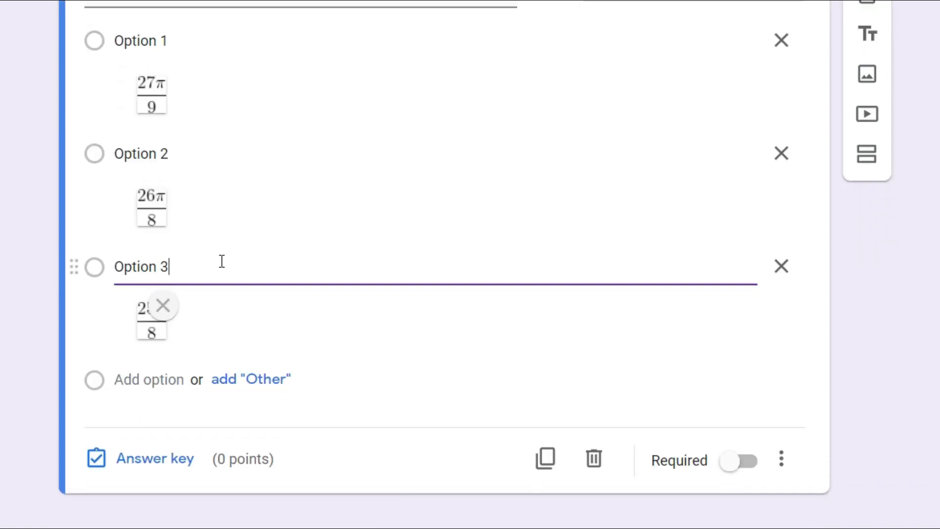
- Add Option 4 to the radian question and attach the 26π/9 image, CodeCogsEqn (1)
{"action": "left_click", "coordinate": [171, 372]}
{"action": "left_click", "coordinate": [220, 374]}
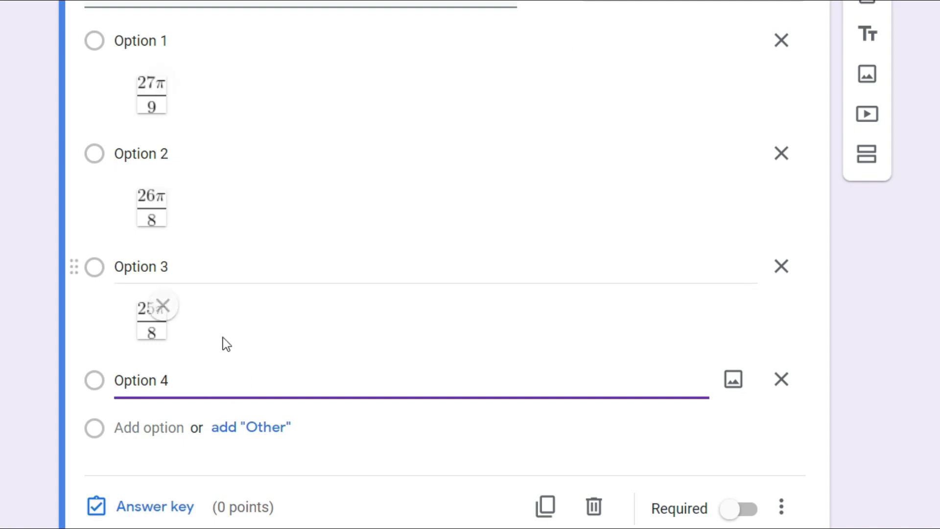
{"action": "left_click", "coordinate": [734, 386]}
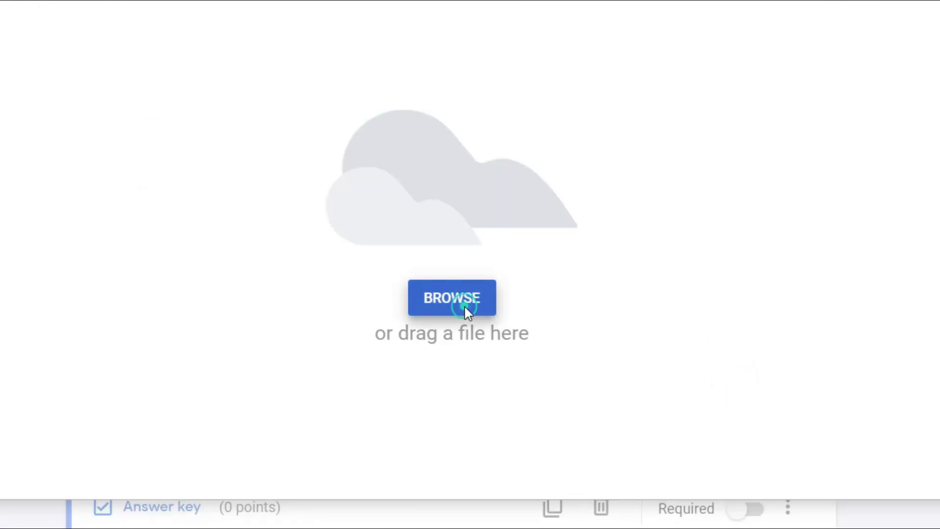
{"action": "left_click", "coordinate": [465, 305]}
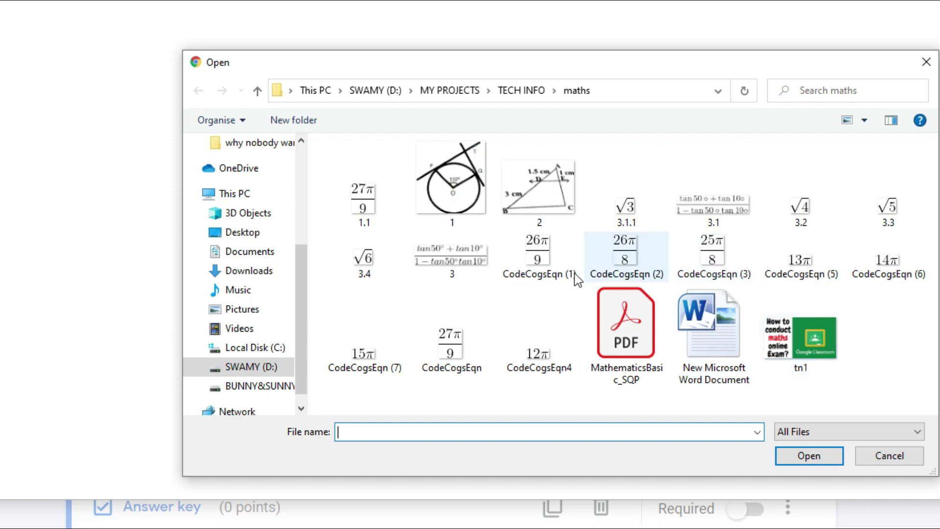
{"action": "left_click", "coordinate": [552, 263]}
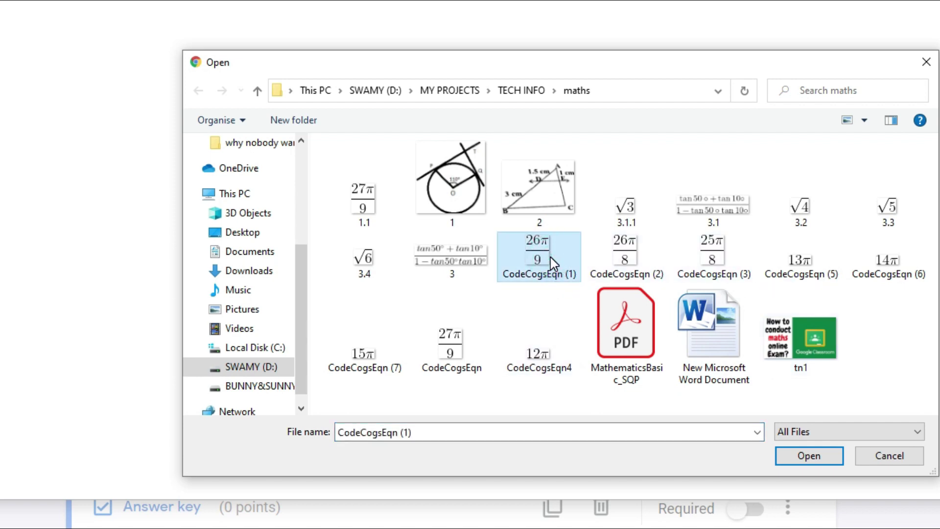
{"action": "left_click", "coordinate": [792, 454]}
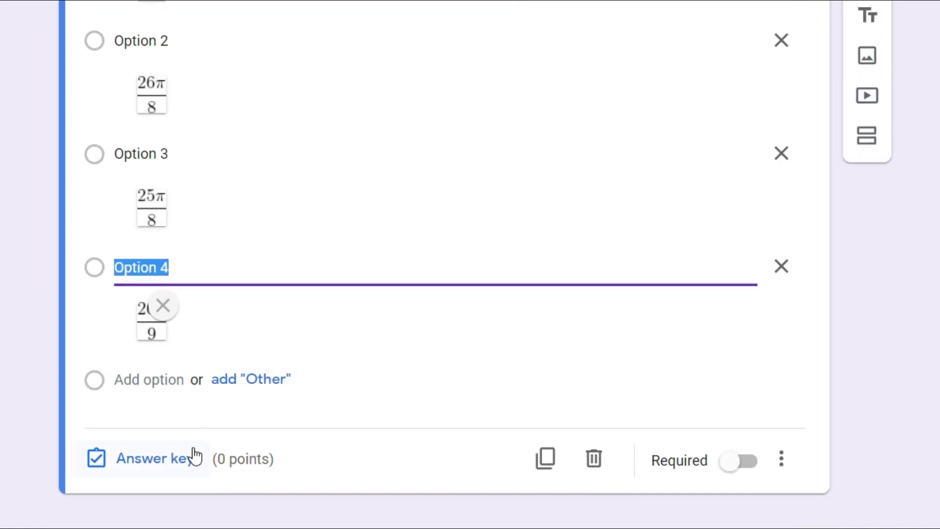
- Mark Option 4 (26π/9) as the correct answer to the radian question and set it to 1 point
{"action": "scroll", "coordinate": [275, 223], "scroll_direction": "up", "scroll_amount": 5}
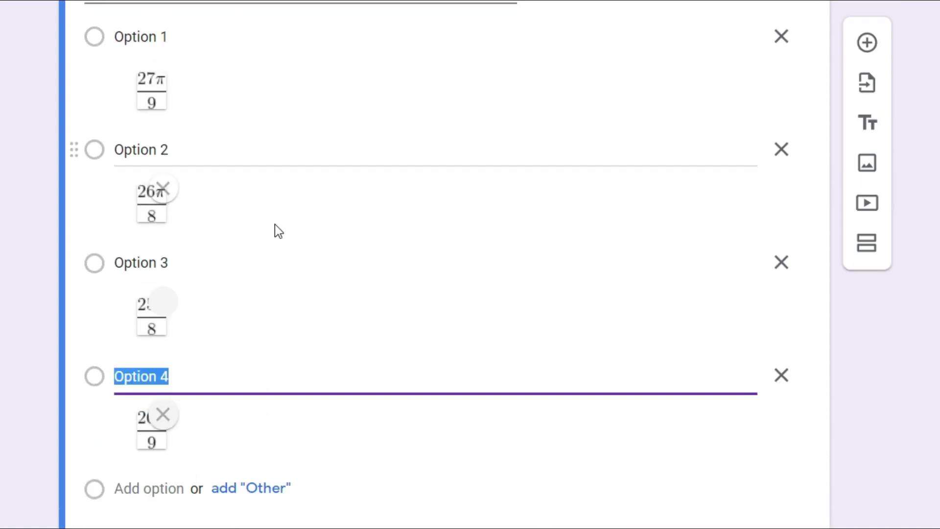
{"action": "scroll", "coordinate": [274, 215], "scroll_direction": "down", "scroll_amount": 5}
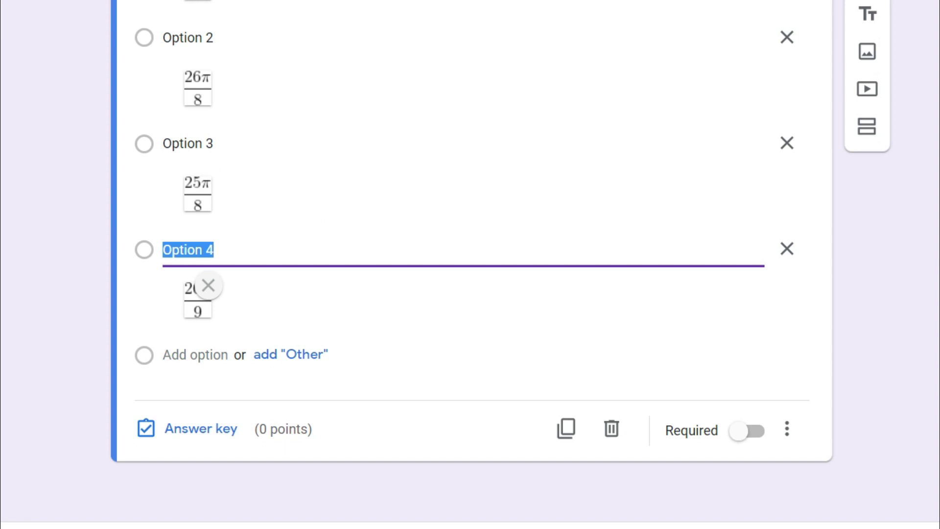
{"action": "left_click", "coordinate": [191, 431]}
{"action": "scroll", "coordinate": [297, 362], "scroll_direction": "down", "scroll_amount": 3}
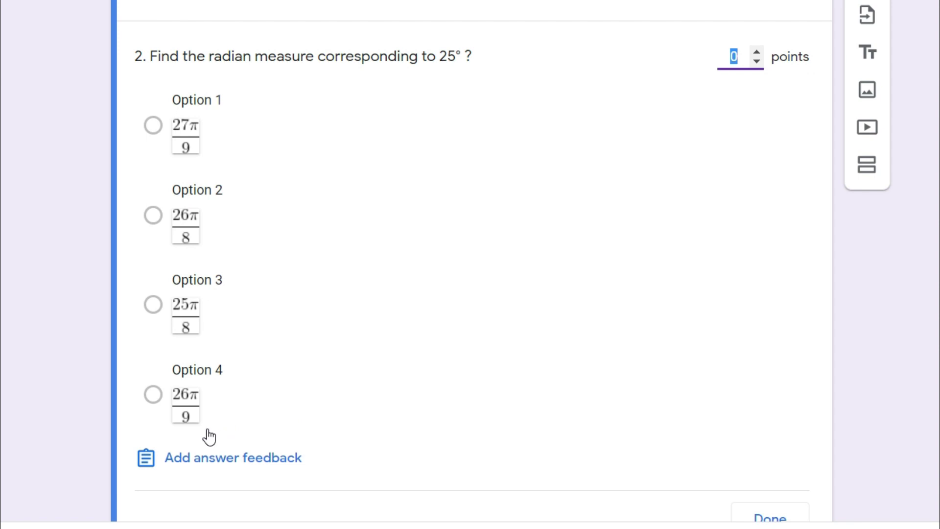
{"action": "left_click", "coordinate": [152, 394]}
{"action": "scroll", "coordinate": [387, 392], "scroll_direction": "down", "scroll_amount": 1}
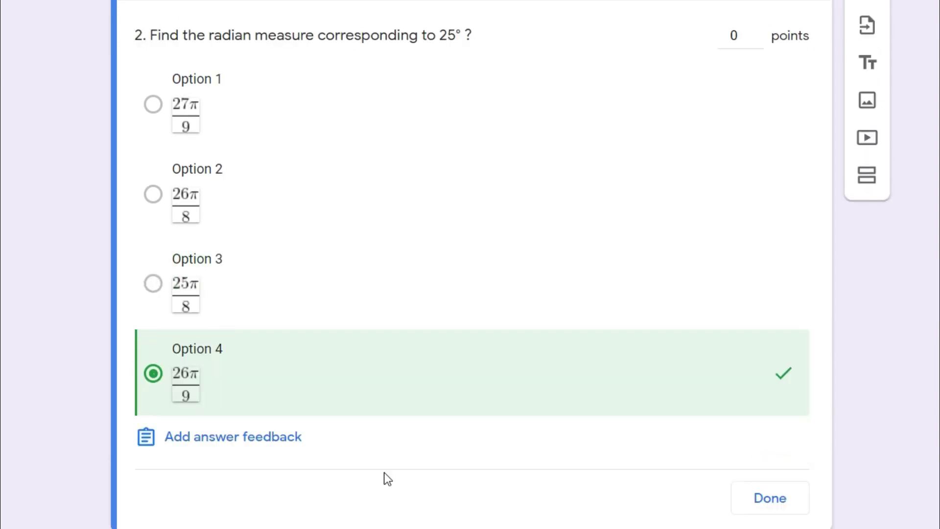
{"action": "left_click", "coordinate": [748, 35]}
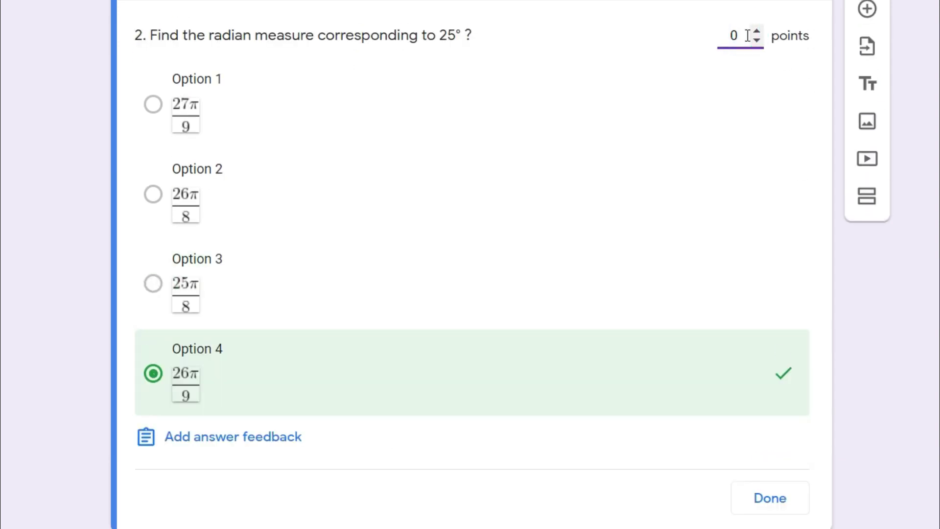
{"action": "type", "text": "1"}
{"action": "left_click", "coordinate": [771, 498]}
- Review the quiz questions, the MATHS ONLINE EXAM questions and the LaTeX equation editor, returning to the Blank Quiz form
{"action": "scroll", "coordinate": [471, 275], "scroll_direction": "up", "scroll_amount": 8}
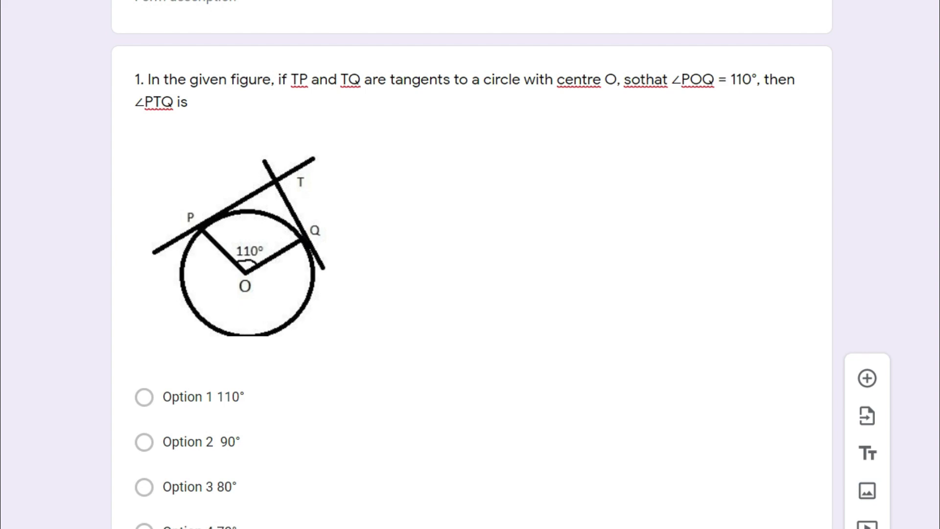
{"action": "scroll", "coordinate": [472, 275], "scroll_direction": "down", "scroll_amount": 12}
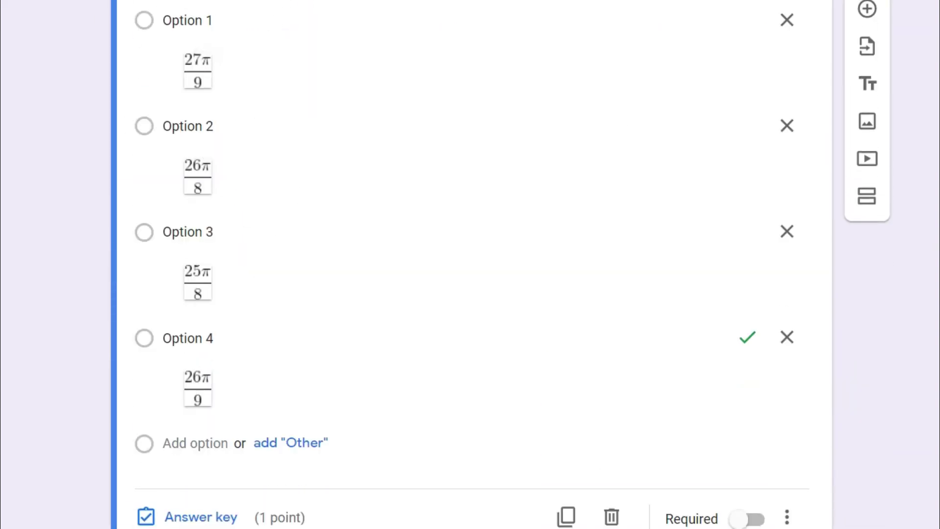
{"action": "scroll", "coordinate": [472, 274], "scroll_direction": "up", "scroll_amount": 4}
{"action": "scroll", "coordinate": [31, 372], "scroll_direction": "down", "scroll_amount": 20}
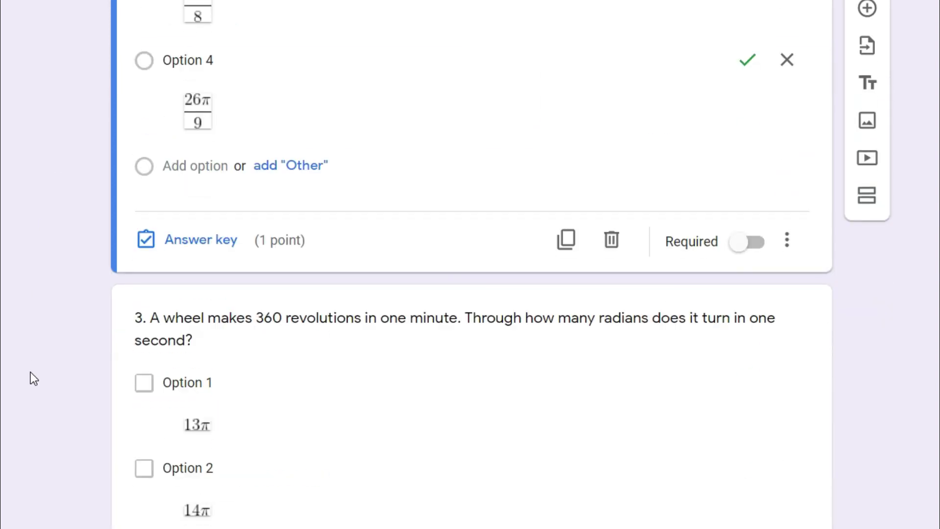
{"action": "scroll", "coordinate": [30, 372], "scroll_direction": "down", "scroll_amount": 5}
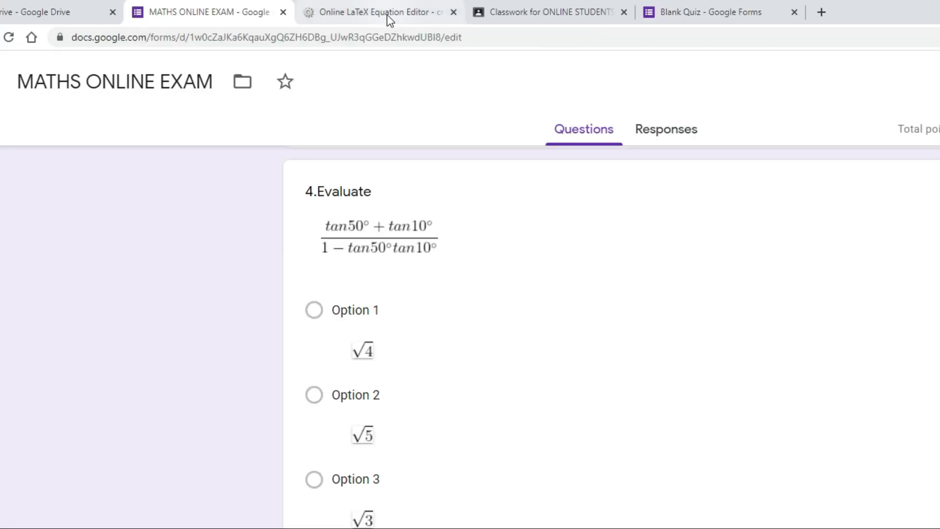
{"action": "left_click", "coordinate": [384, 11]}
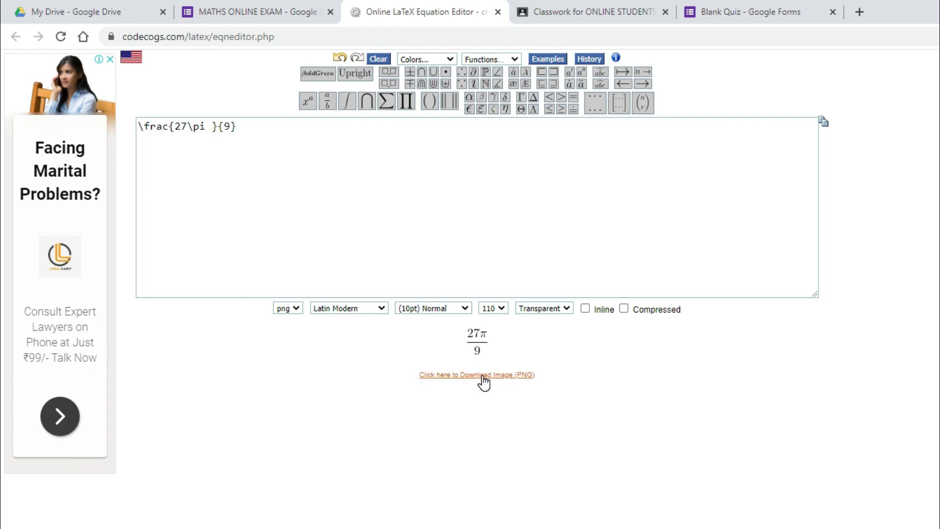
{"action": "left_click", "coordinate": [735, 14]}
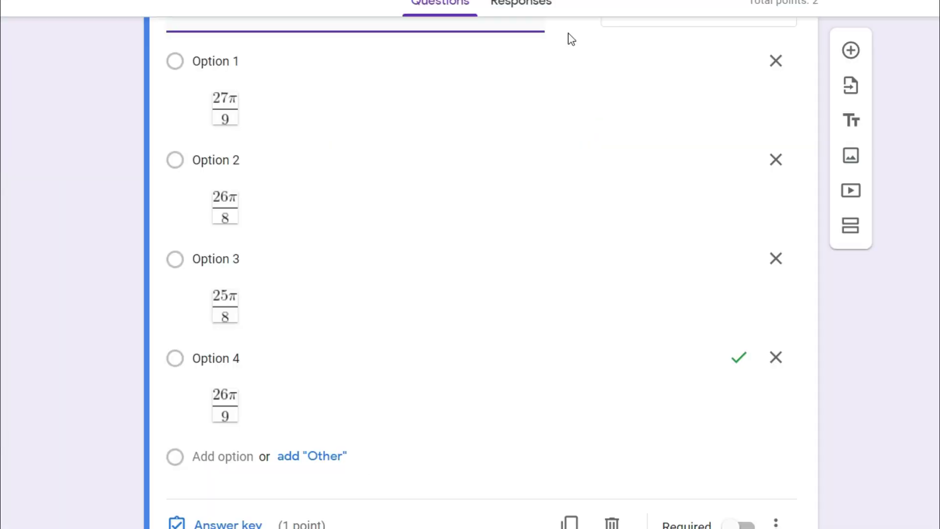
- Send the Class 11 mathematics exam form by email, entering the recipient's email address
{"action": "scroll", "coordinate": [469, 386], "scroll_direction": "up", "scroll_amount": 15}
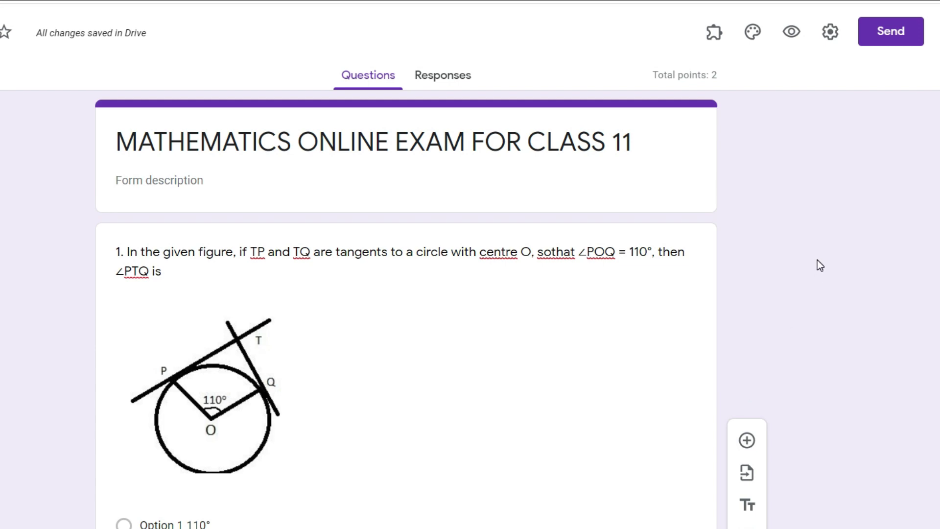
{"action": "scroll", "coordinate": [819, 265], "scroll_direction": "down", "scroll_amount": 4}
{"action": "scroll", "coordinate": [820, 266], "scroll_direction": "up", "scroll_amount": 4}
{"action": "left_click", "coordinate": [900, 34]}
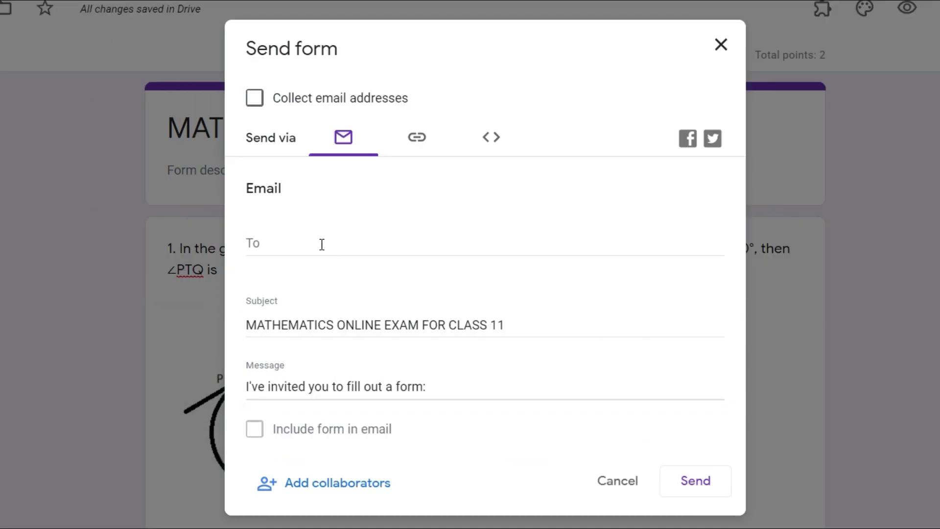
{"action": "left_click", "coordinate": [320, 246]}
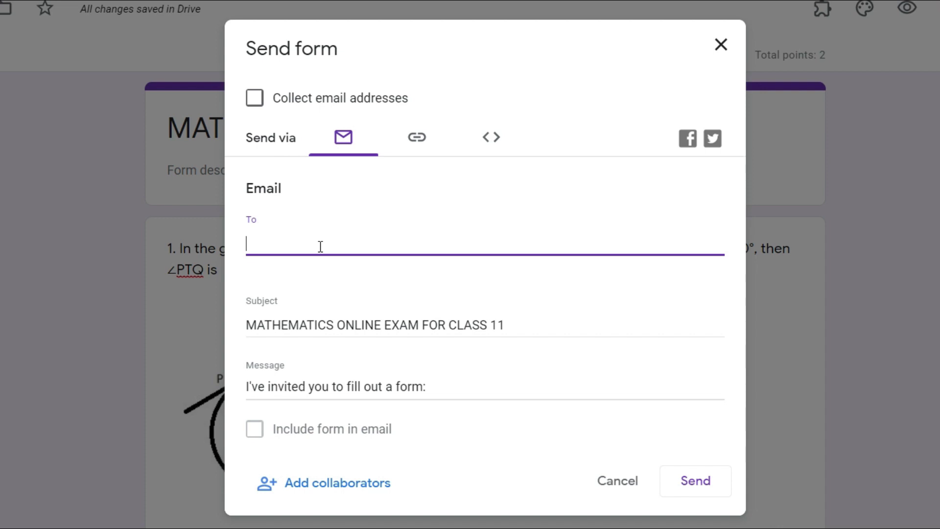
{"action": "type", "text": "y"}
{"action": "left_click", "coordinate": [328, 293]}
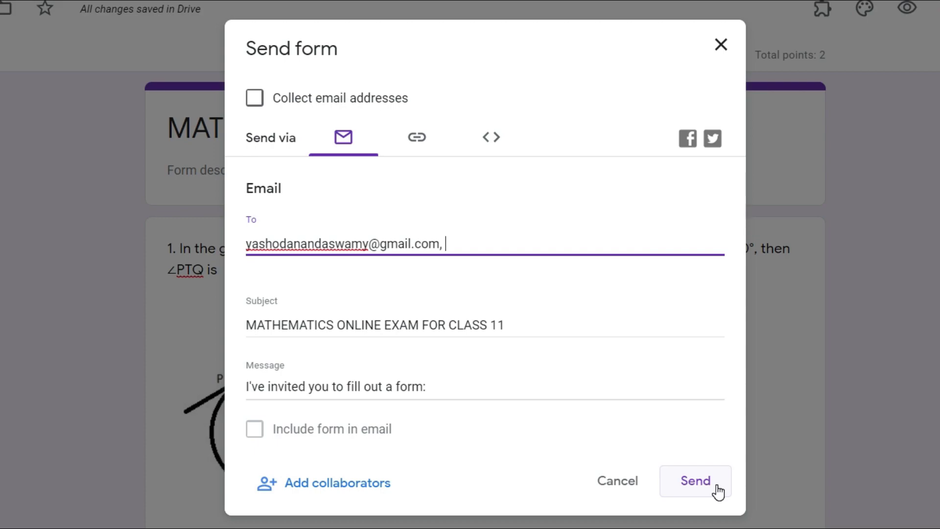
{"action": "left_click", "coordinate": [696, 481]}
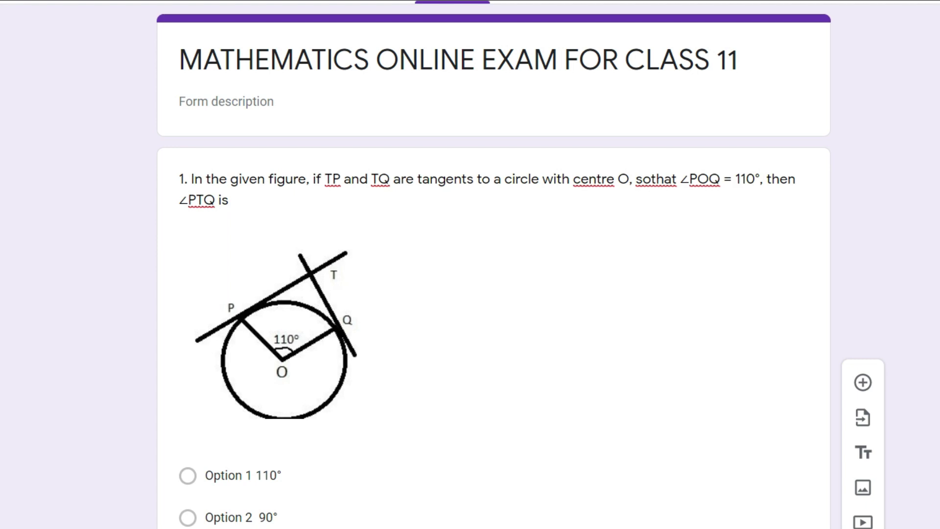
- Review the two Blank Quiz questions and their options, and look through the MATHS ONLINE EXAM questions and figures
{"action": "scroll", "coordinate": [493, 265], "scroll_direction": "down", "scroll_amount": 10}
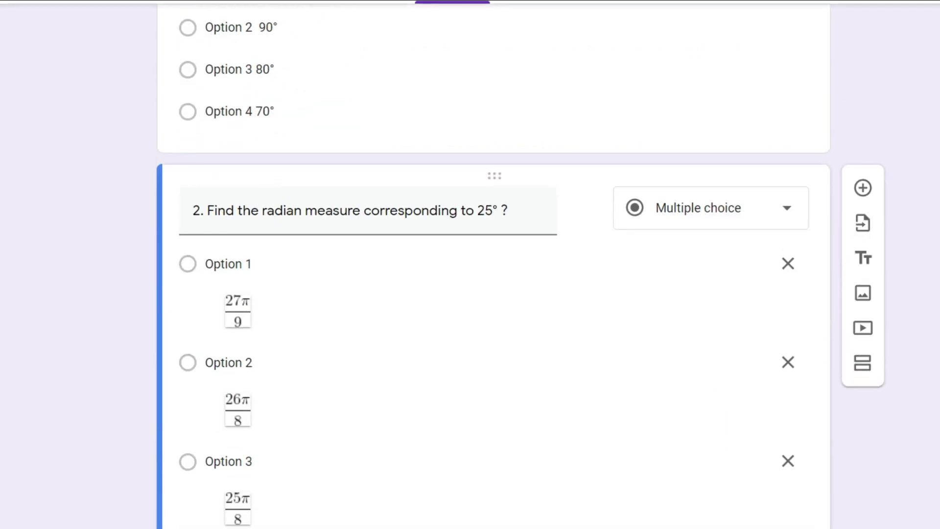
{"action": "scroll", "coordinate": [828, 282], "scroll_direction": "down", "scroll_amount": 3}
{"action": "scroll", "coordinate": [828, 281], "scroll_direction": "up", "scroll_amount": 3}
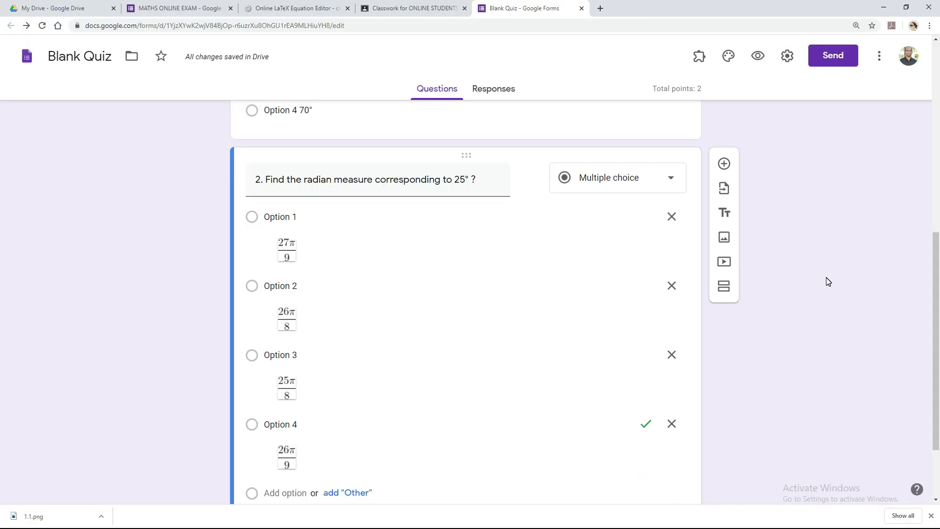
{"action": "scroll", "coordinate": [827, 281], "scroll_direction": "down", "scroll_amount": 2}
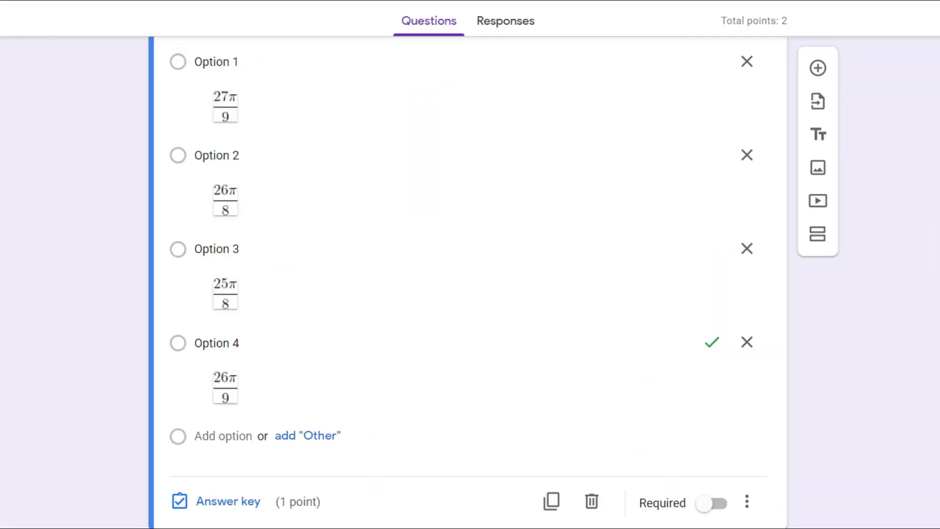
{"action": "scroll", "coordinate": [467, 282], "scroll_direction": "up", "scroll_amount": 15}
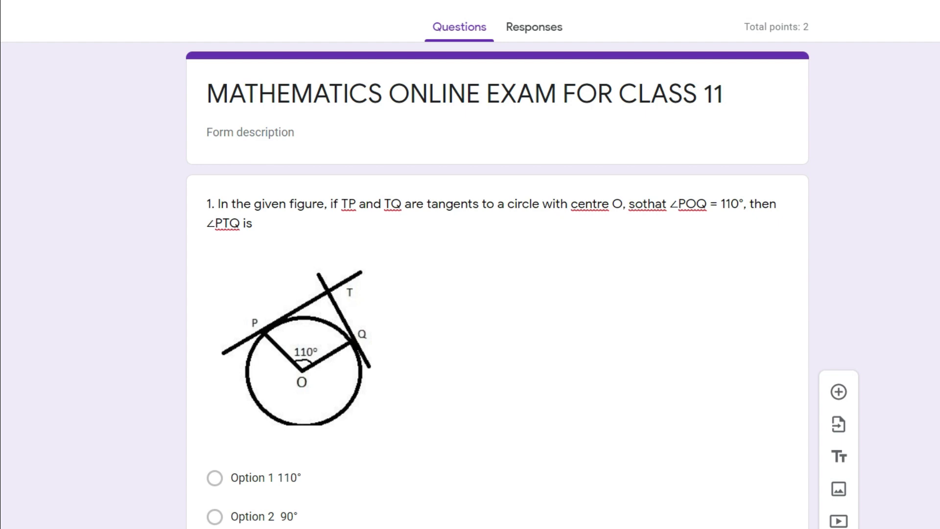
{"action": "scroll", "coordinate": [497, 284], "scroll_direction": "down", "scroll_amount": 5}
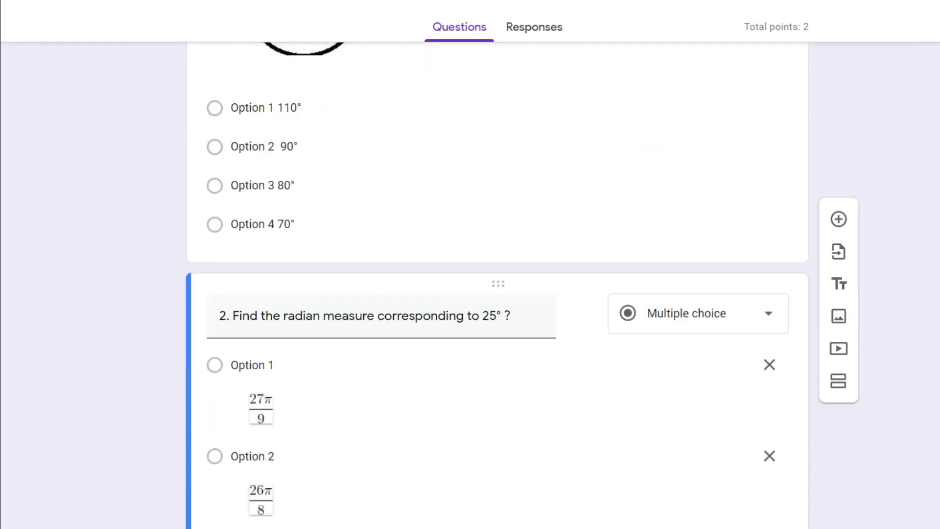
{"action": "scroll", "coordinate": [497, 284], "scroll_direction": "up", "scroll_amount": 5}
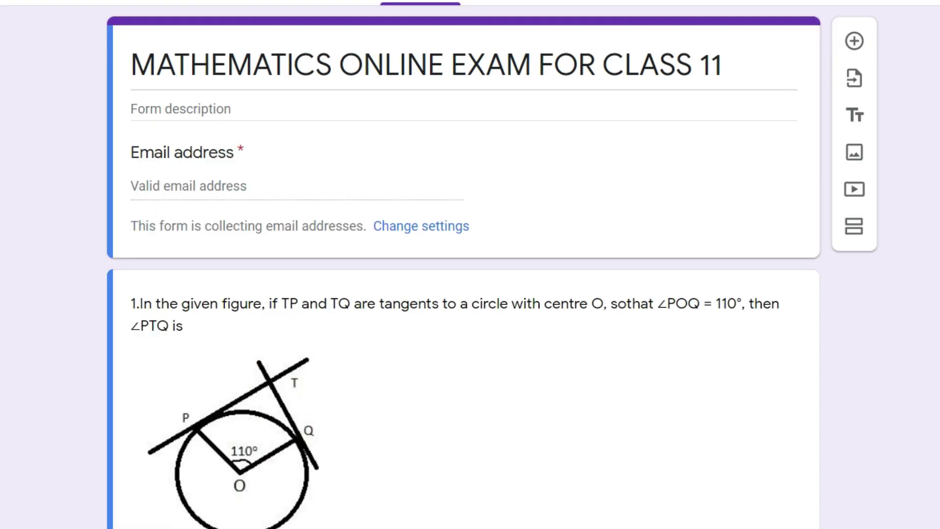
{"action": "scroll", "coordinate": [463, 267], "scroll_direction": "down", "scroll_amount": 9}
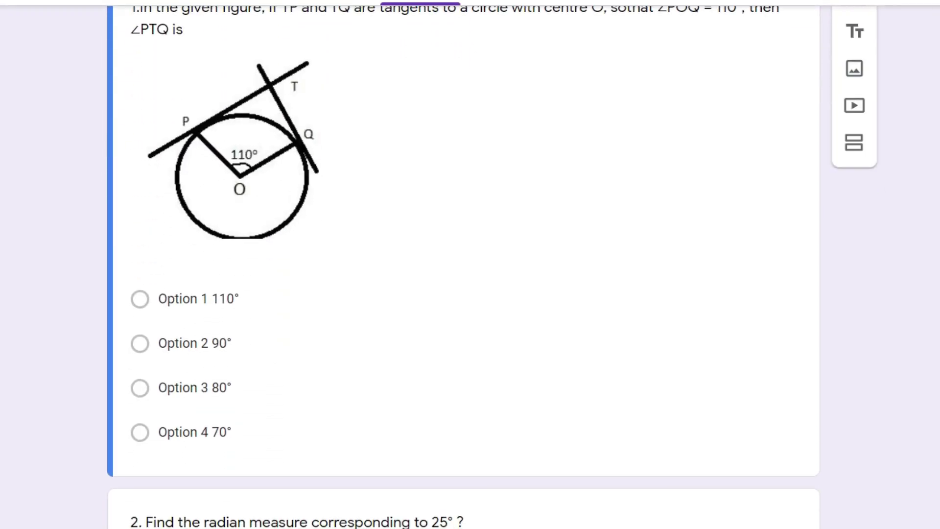
{"action": "scroll", "coordinate": [463, 267], "scroll_direction": "down", "scroll_amount": 14}
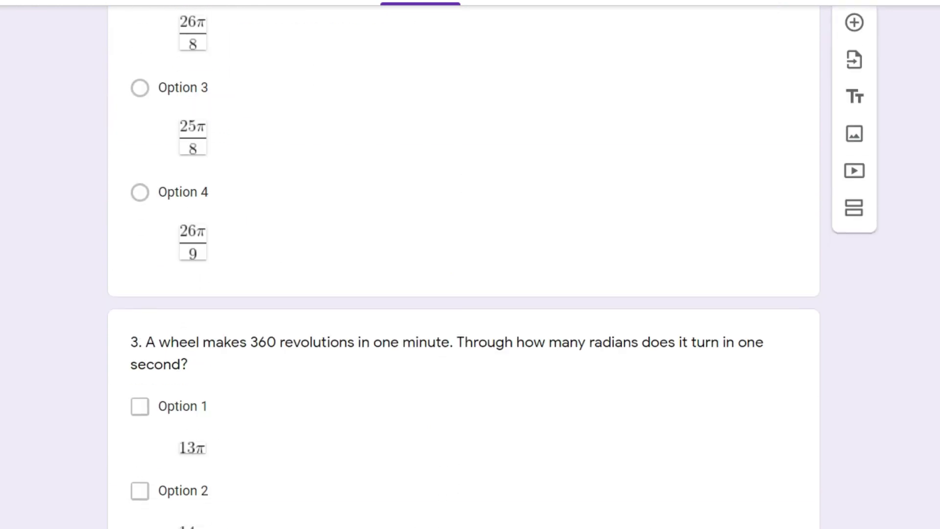
{"action": "scroll", "coordinate": [463, 267], "scroll_direction": "down", "scroll_amount": 17}
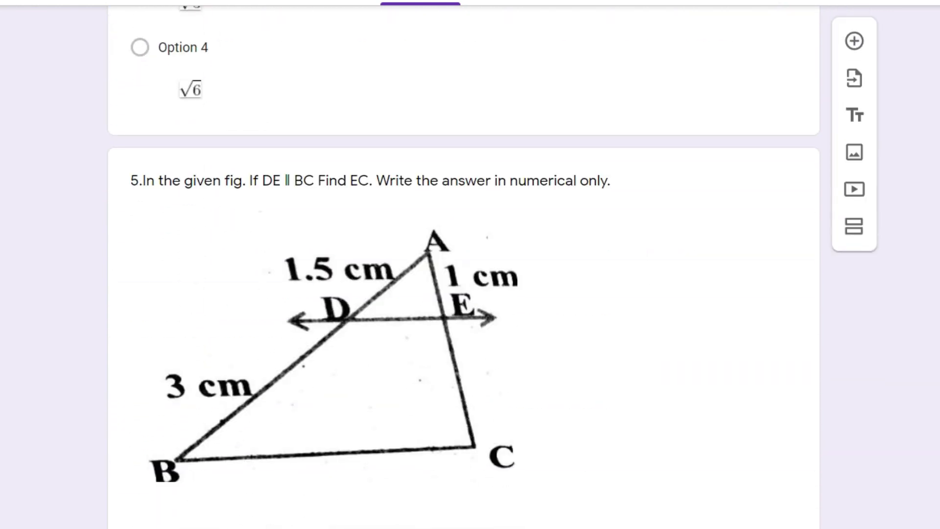
{"action": "scroll", "coordinate": [463, 268], "scroll_direction": "up", "scroll_amount": 20}
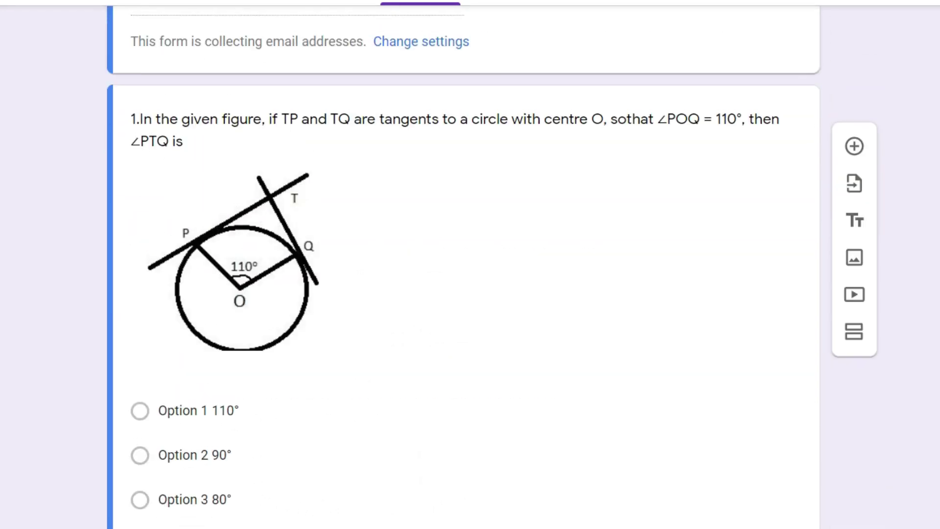
{"action": "scroll", "coordinate": [464, 268], "scroll_direction": "up", "scroll_amount": 4}
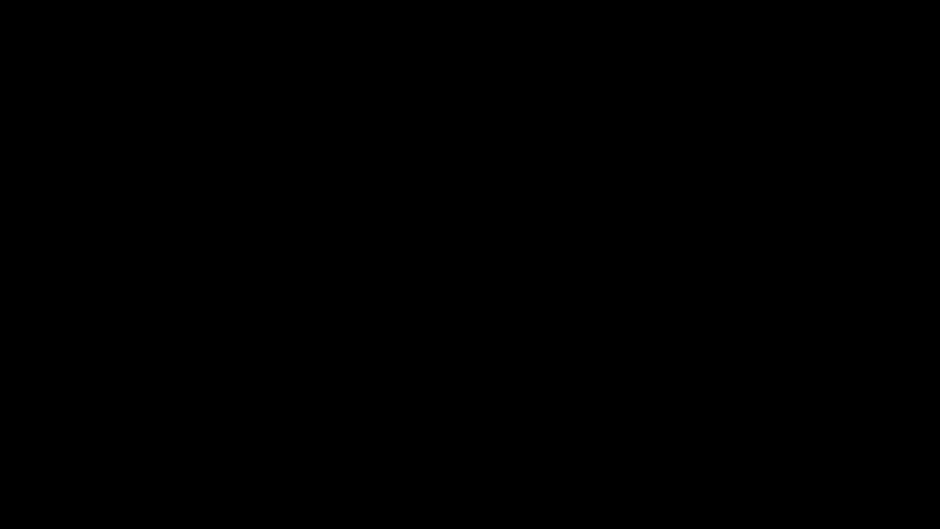